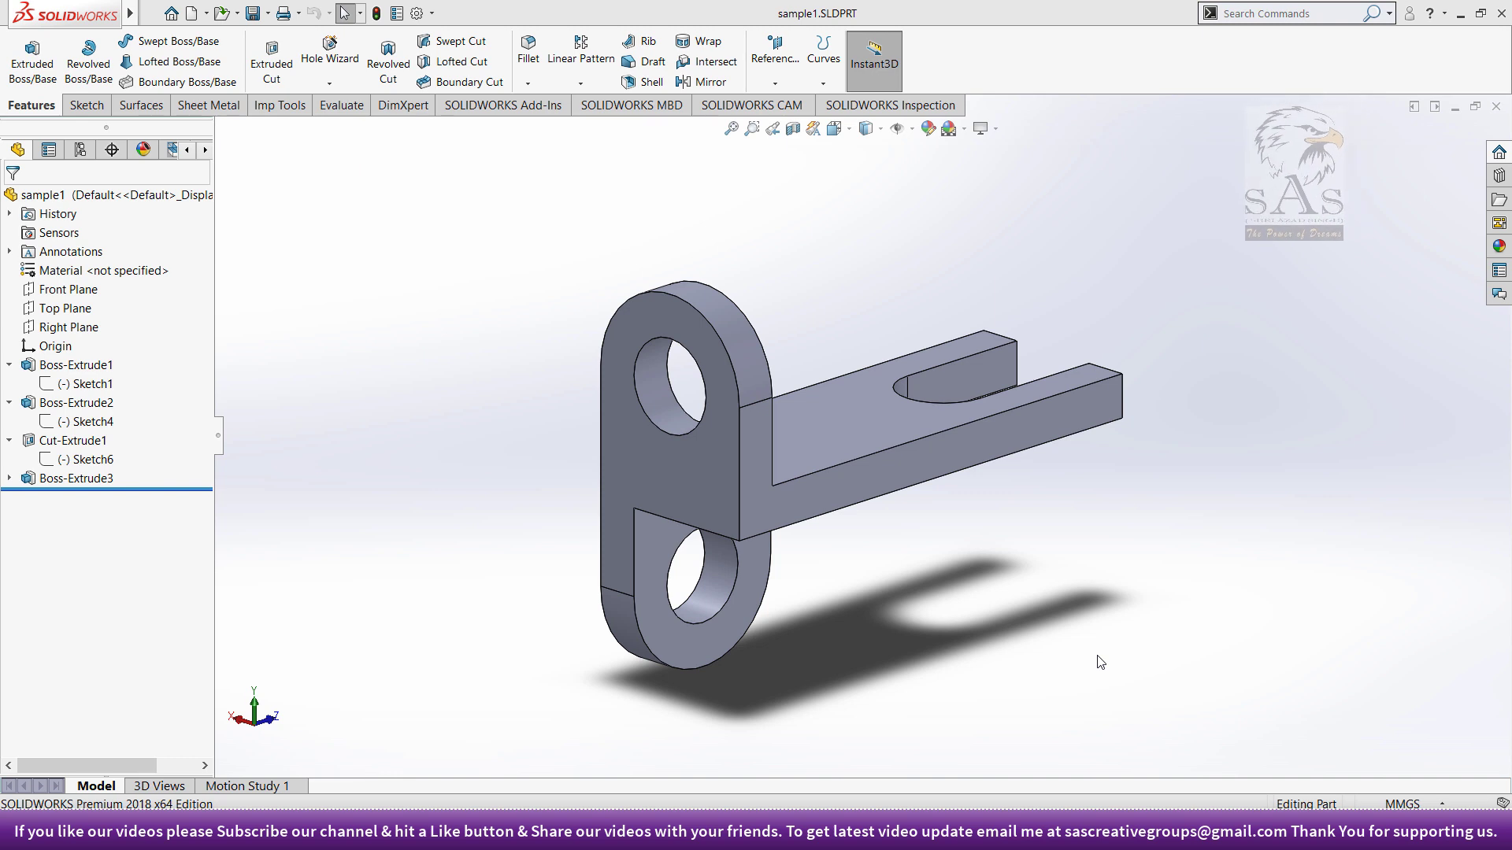
- Turn the bracket slightly, then use the mouse wheel to zoom in and back out on the part
middle_drag(1100, 661, 904, 601)
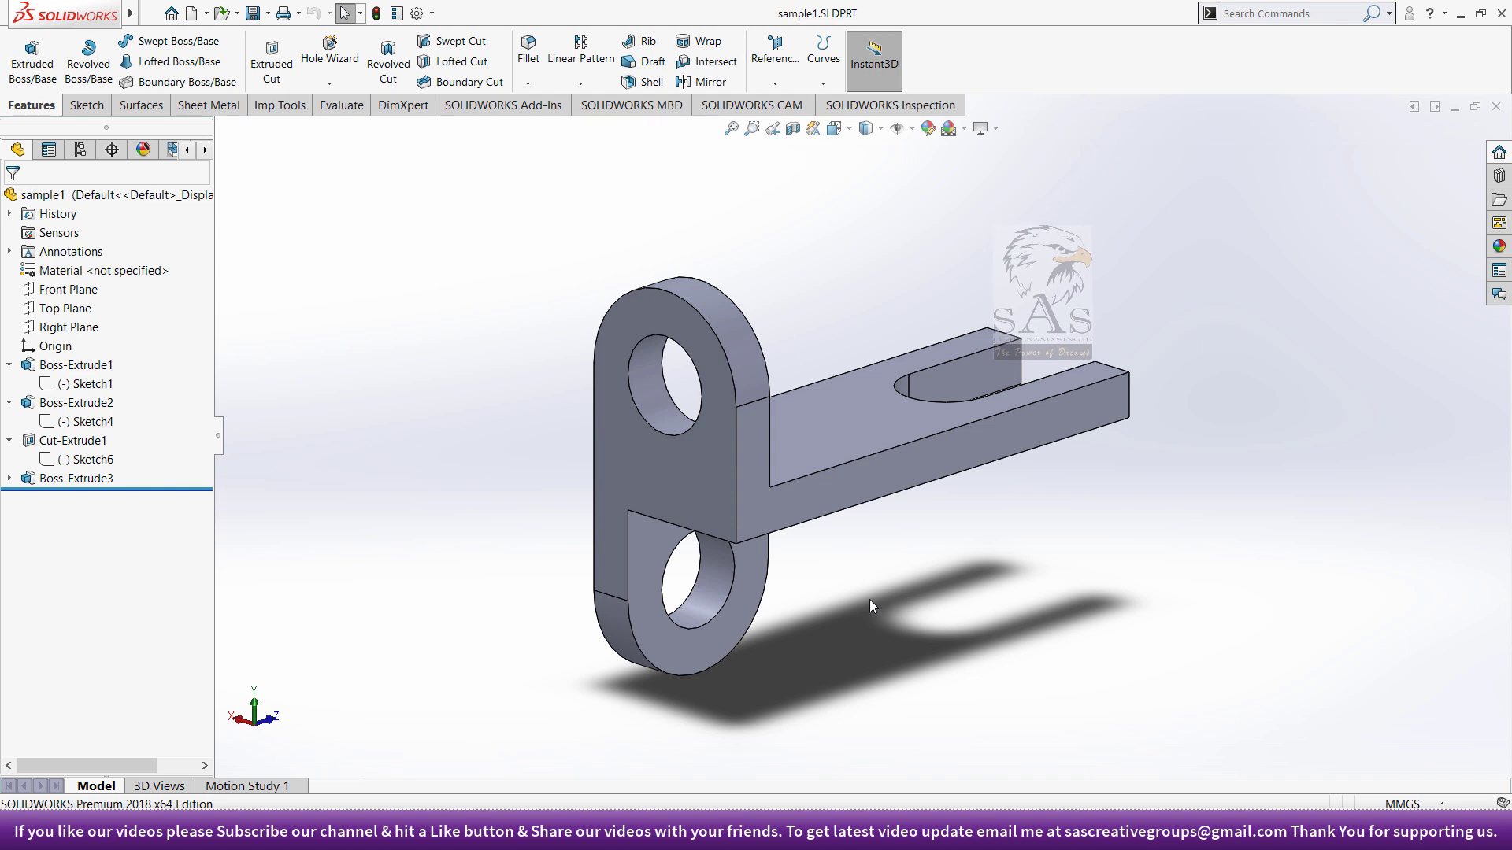
scroll(869, 598, up, 2)
scroll(868, 596, up, 1)
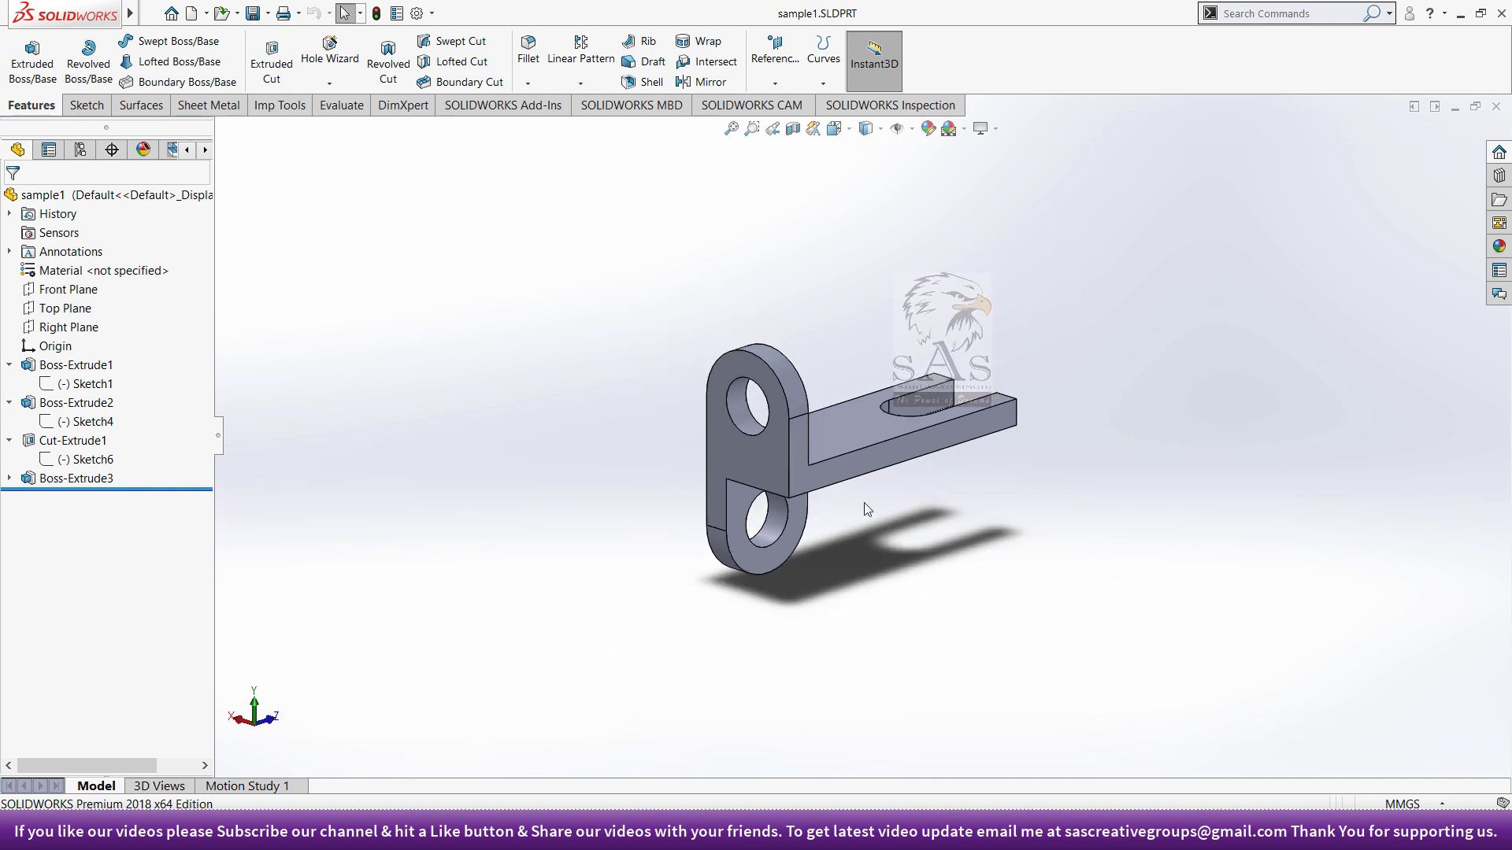
scroll(864, 504, down, 1)
scroll(863, 504, down, 1)
scroll(864, 504, down, 1)
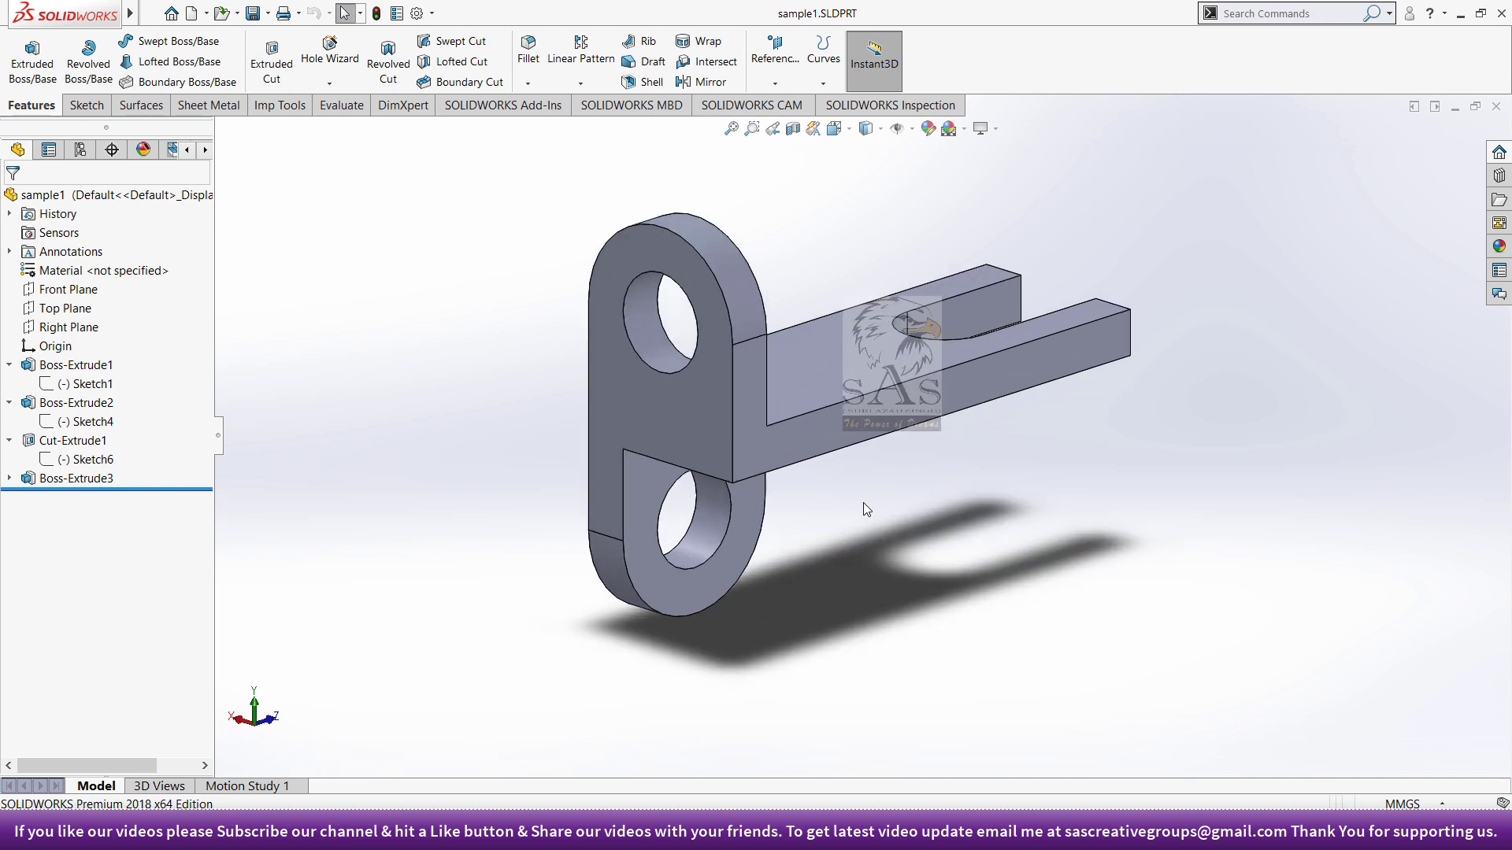
scroll(864, 504, down, 1)
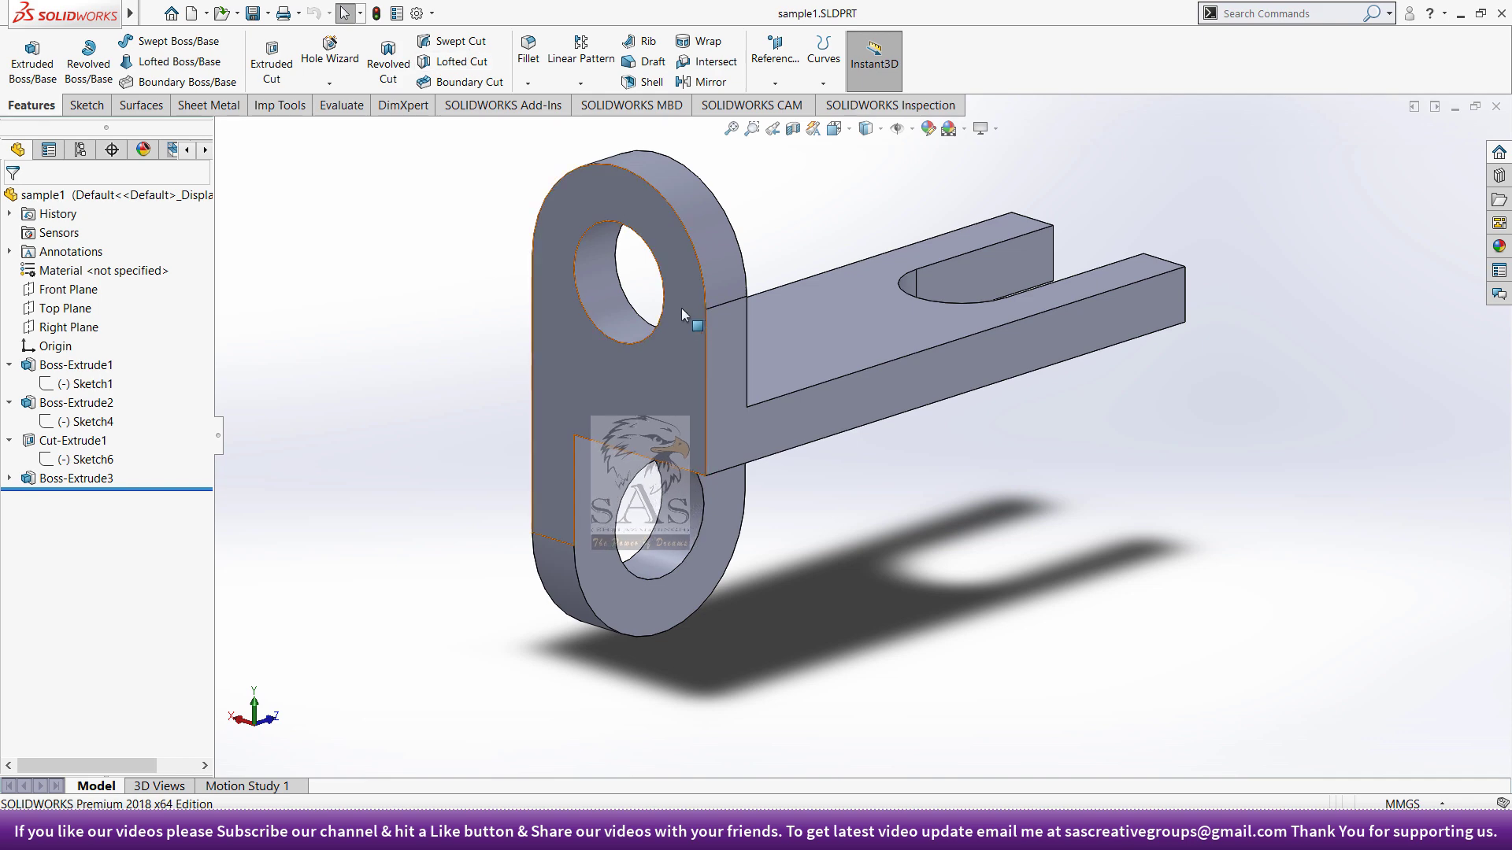
- Turn on Reverse mouse wheel zoom direction in the View system options and confirm with OK
click(418, 13)
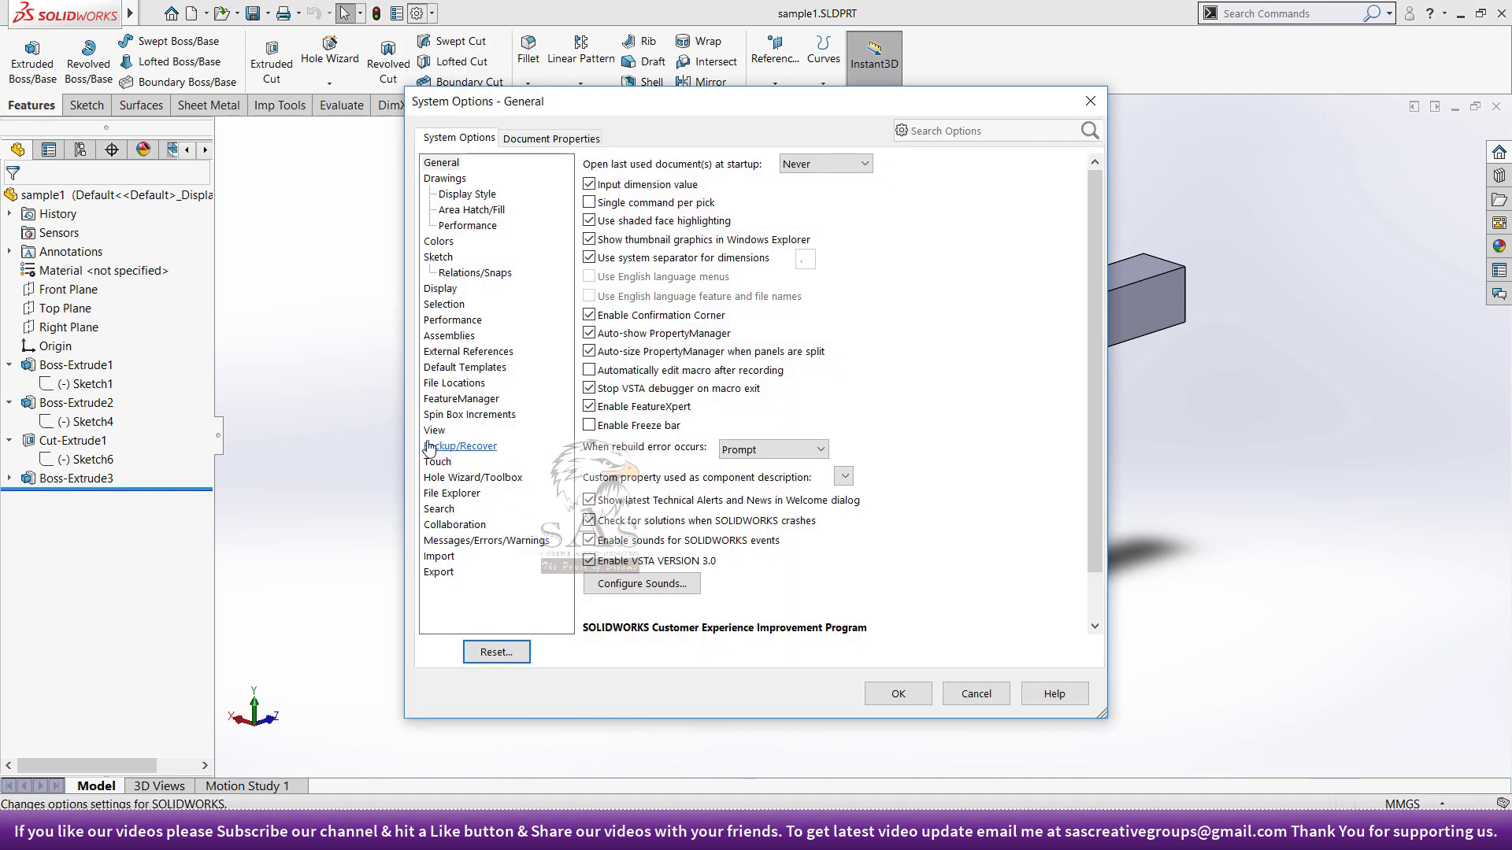
click(433, 431)
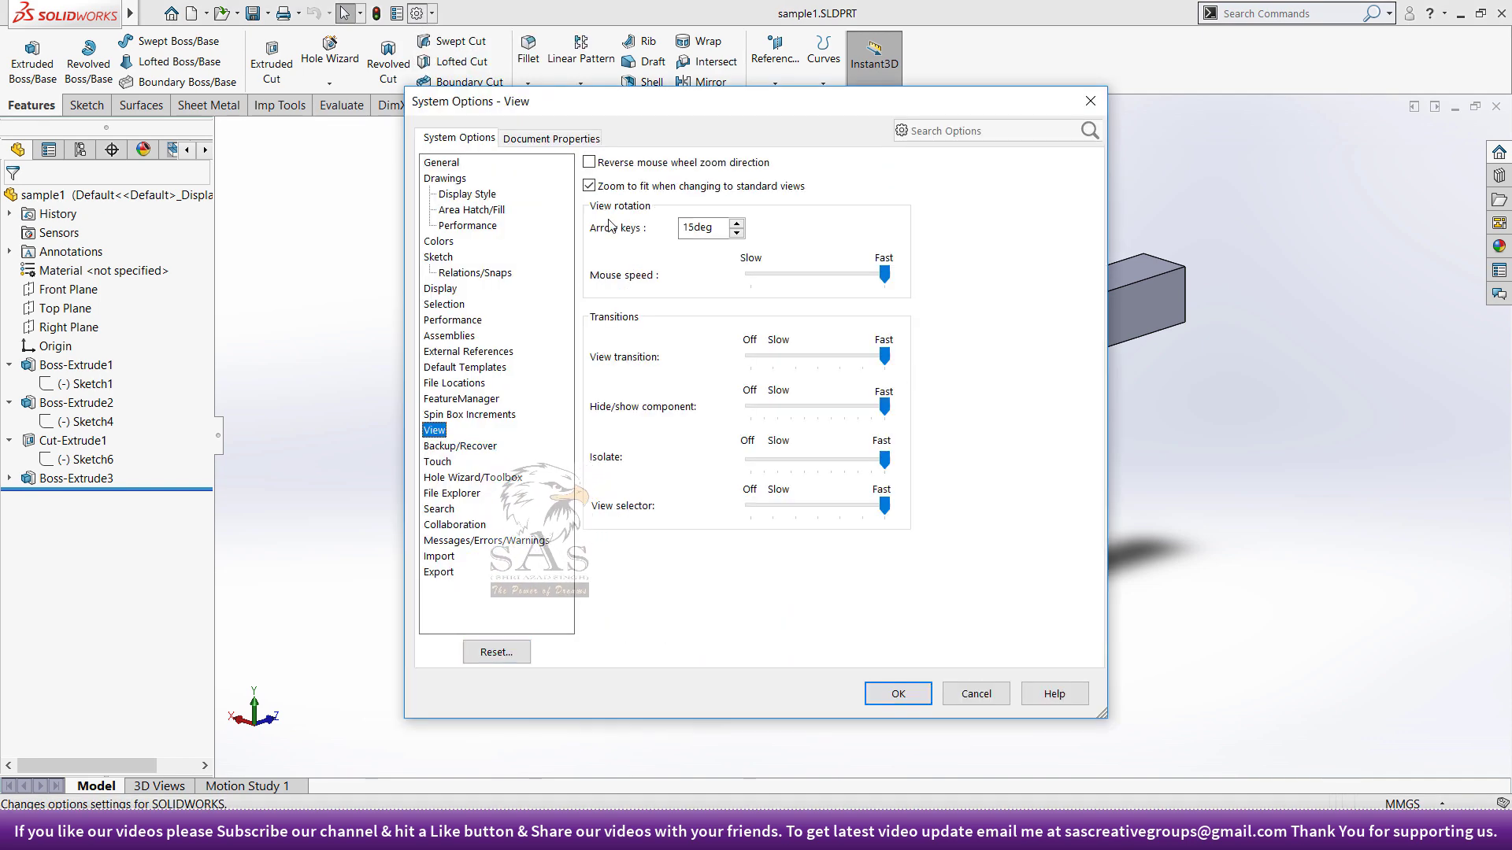
drag(580, 155, 776, 173)
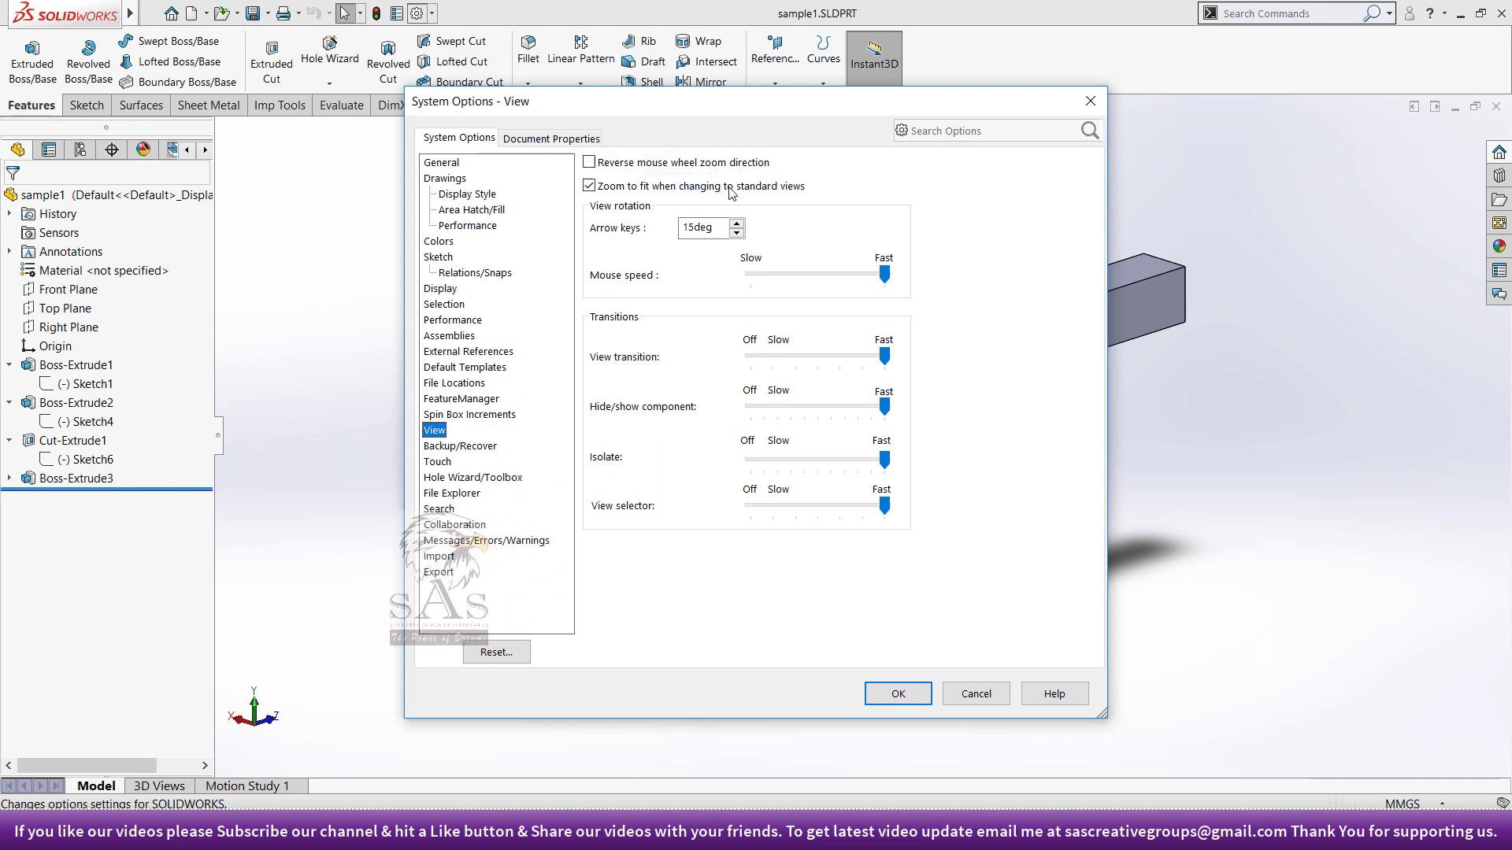
click(589, 162)
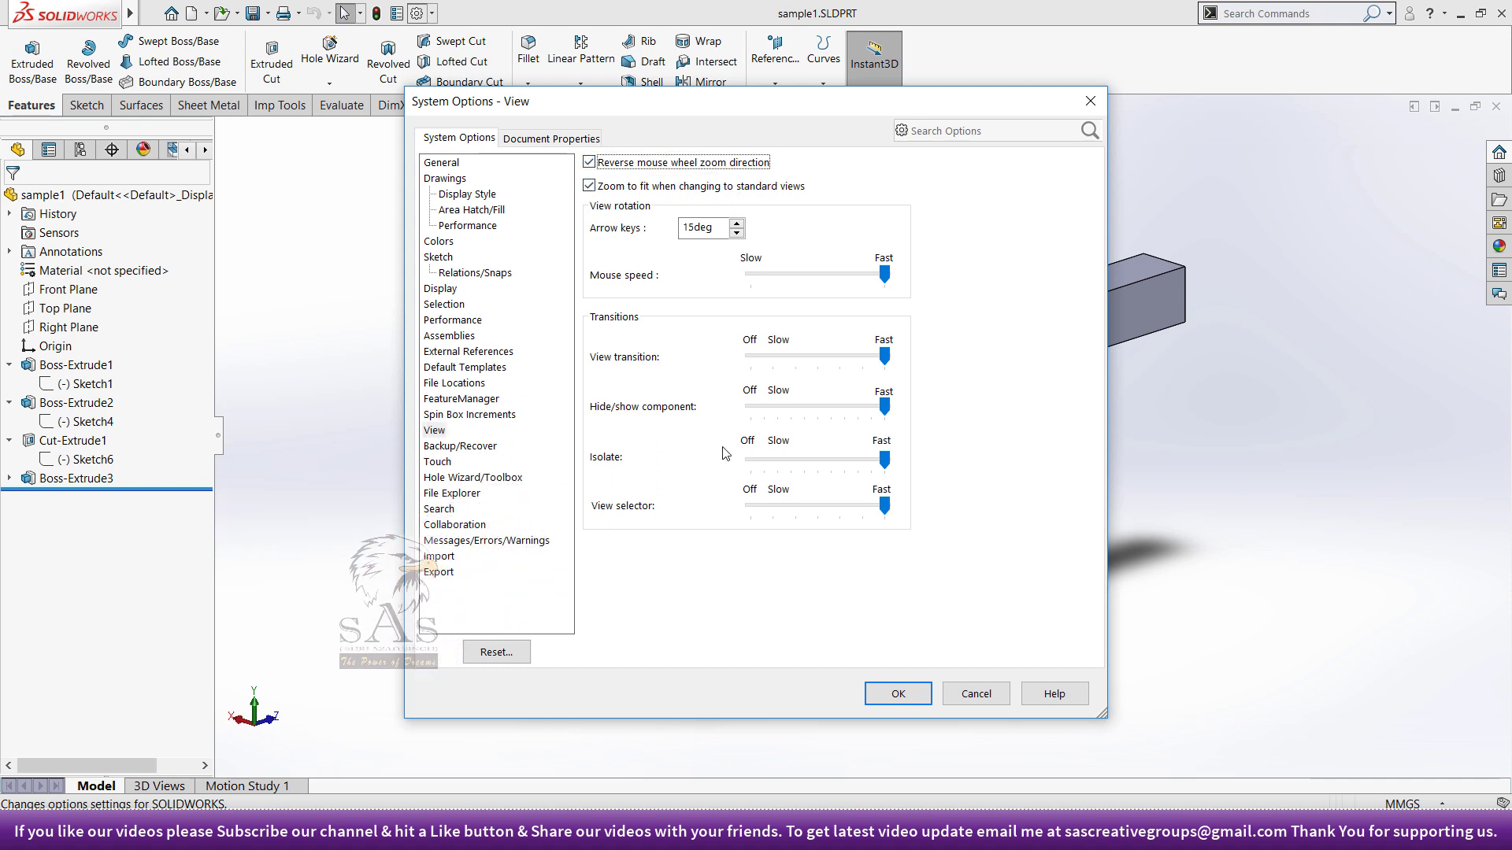
click(898, 689)
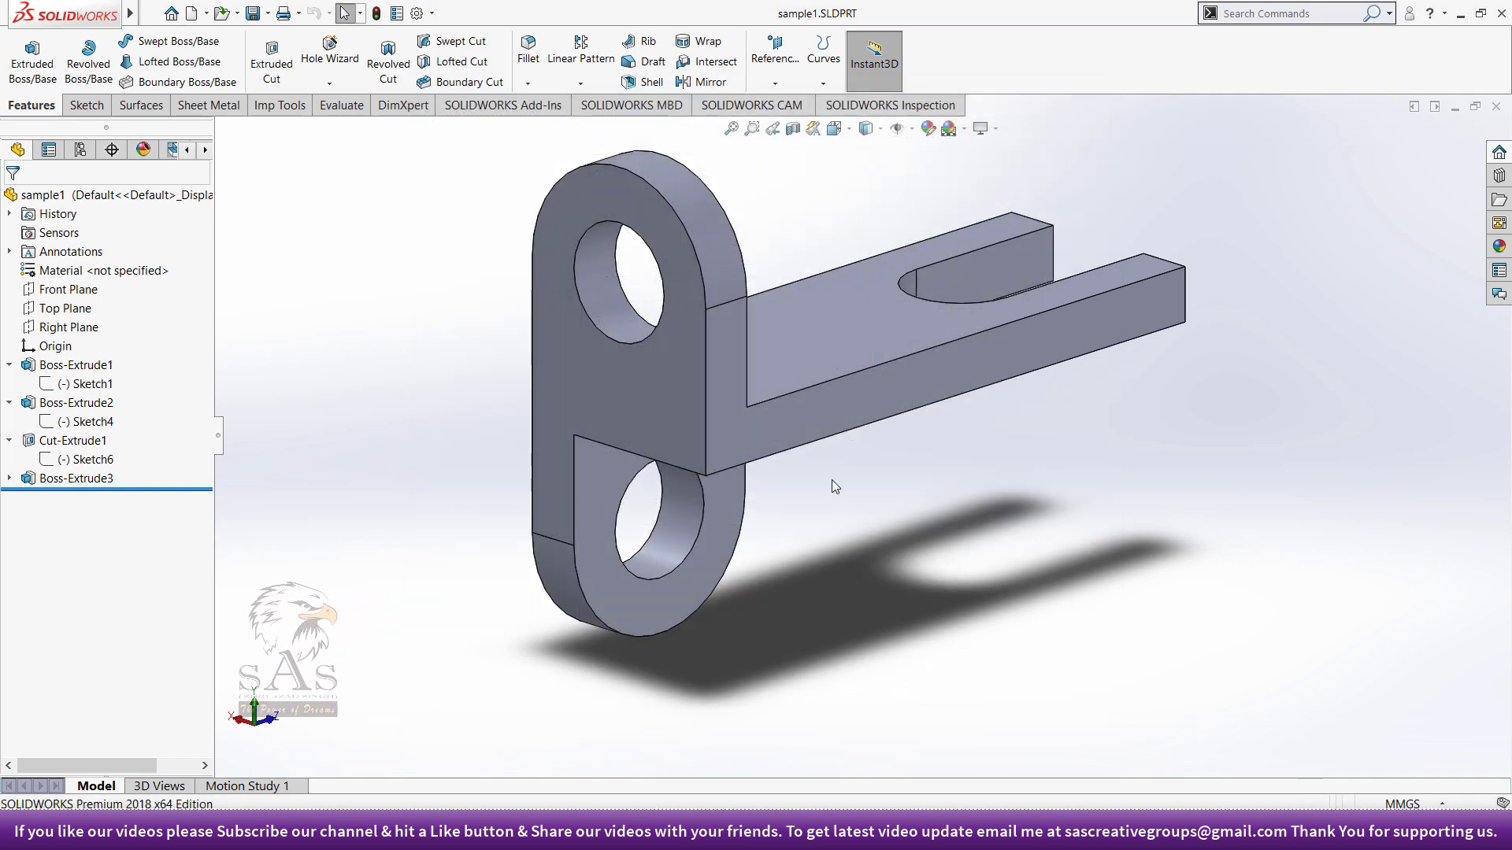
- Test the reversed wheel zoom in both directions until the bracket disappears from the graphics area
scroll(832, 479, up, 2)
scroll(832, 480, up, 2)
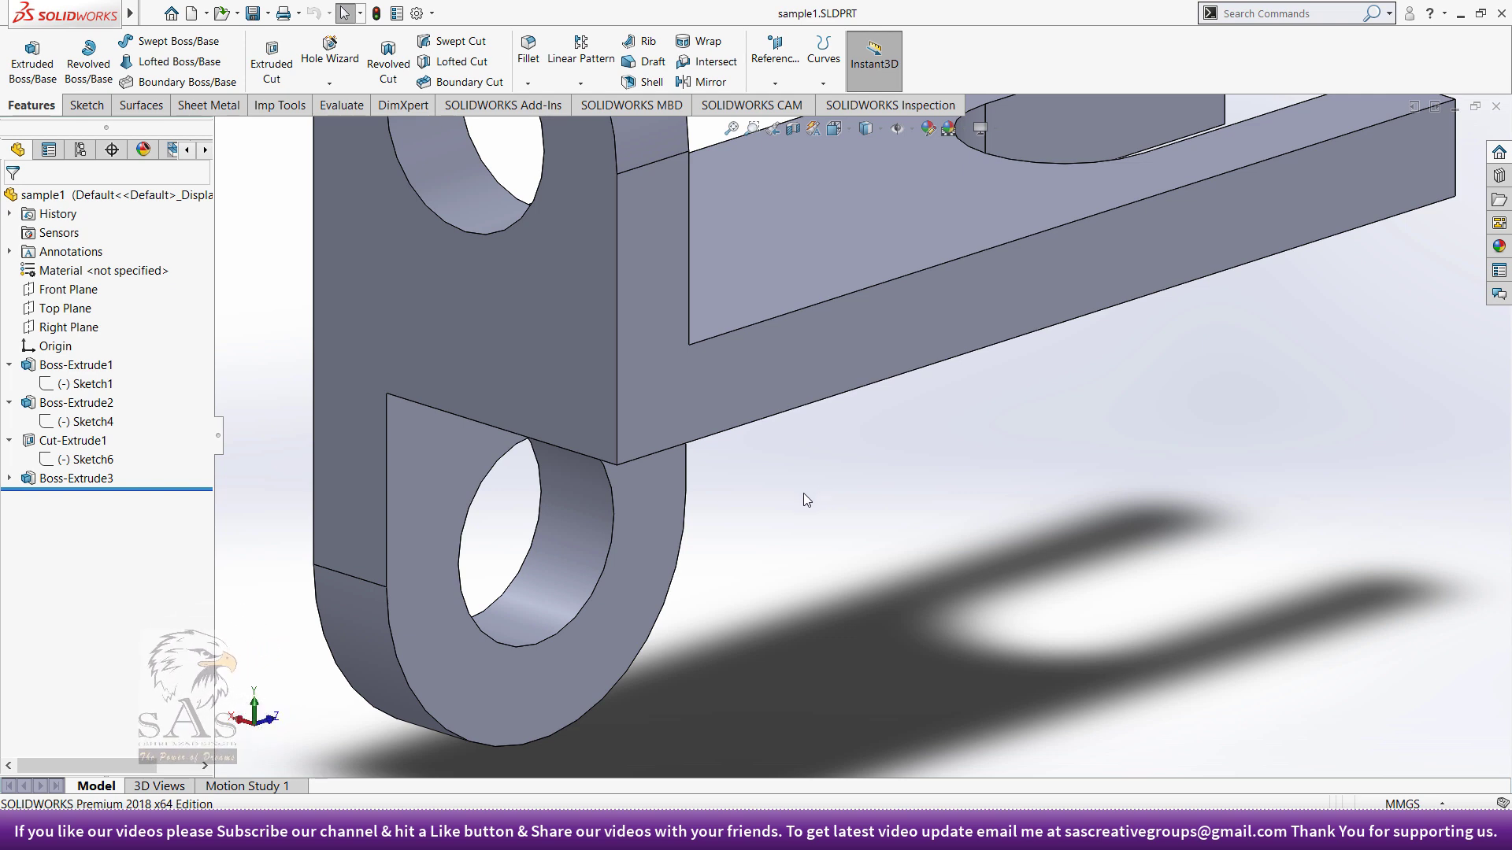
scroll(803, 496, down, 2)
scroll(804, 498, down, 2)
scroll(803, 498, down, 1)
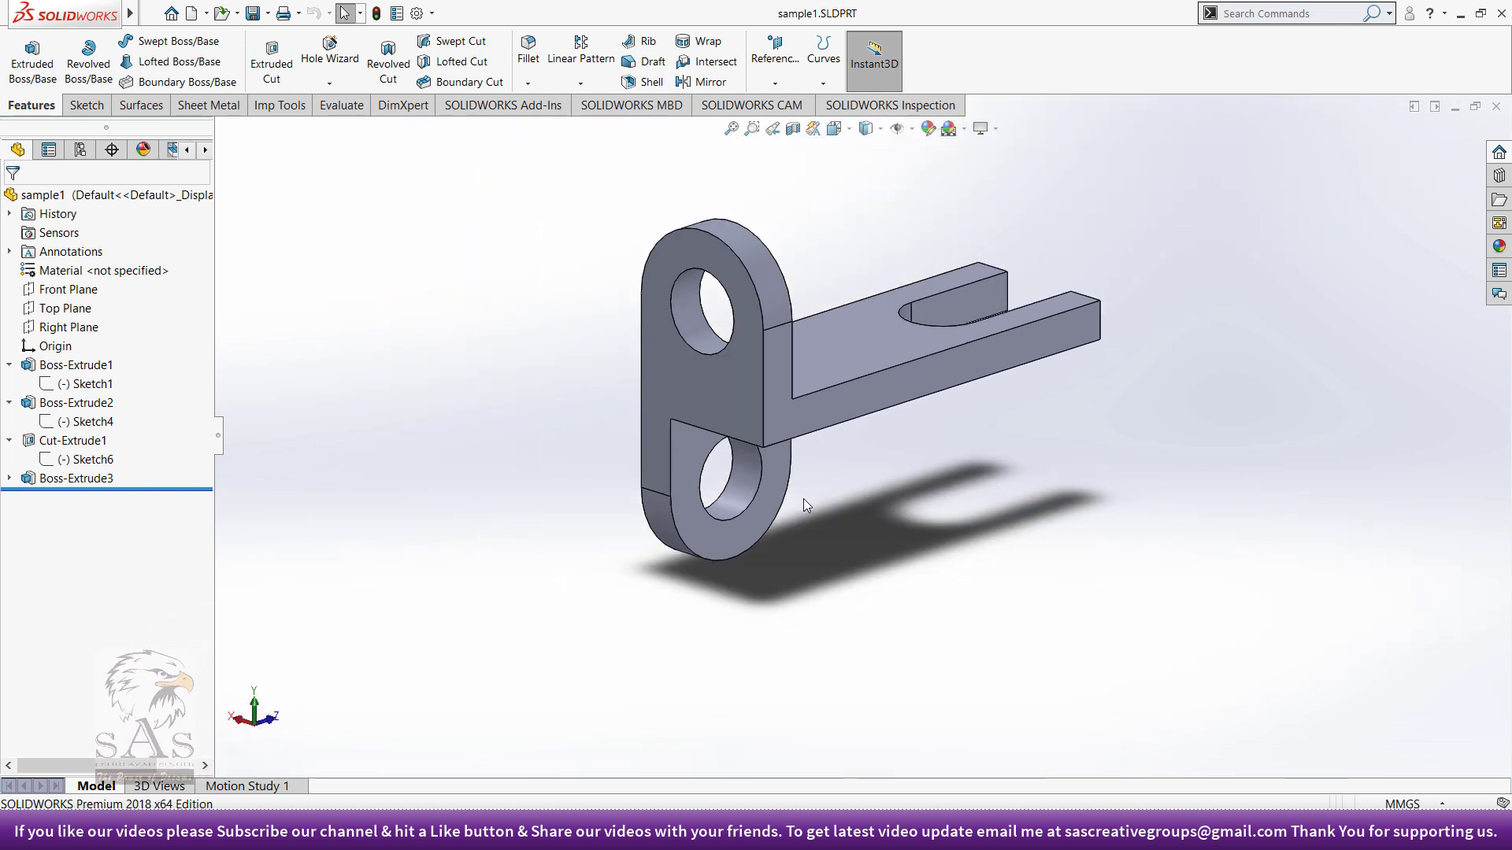
scroll(803, 499, down, 1)
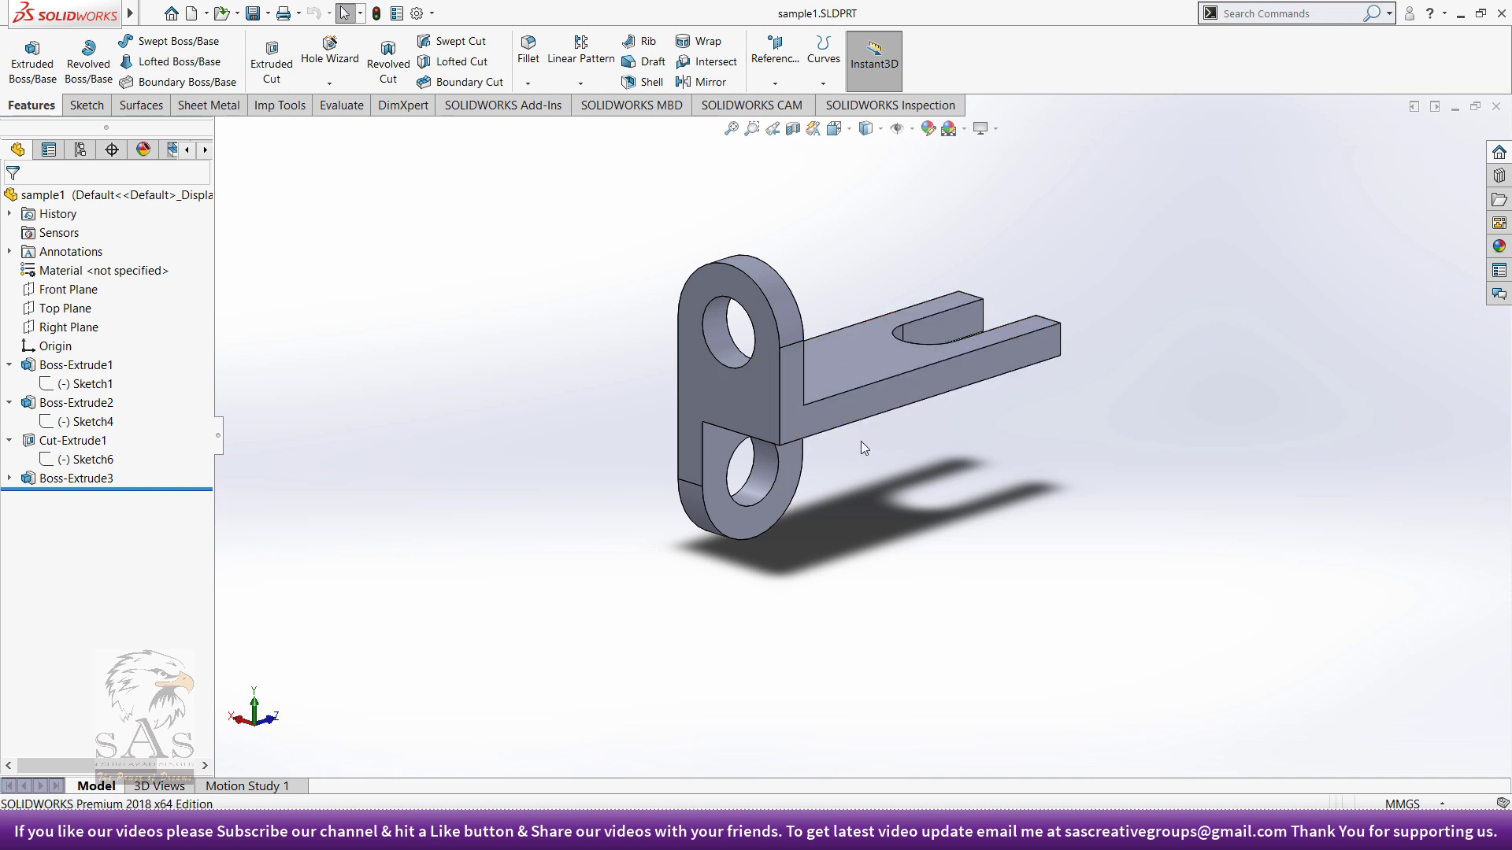
scroll(843, 470, up, 1)
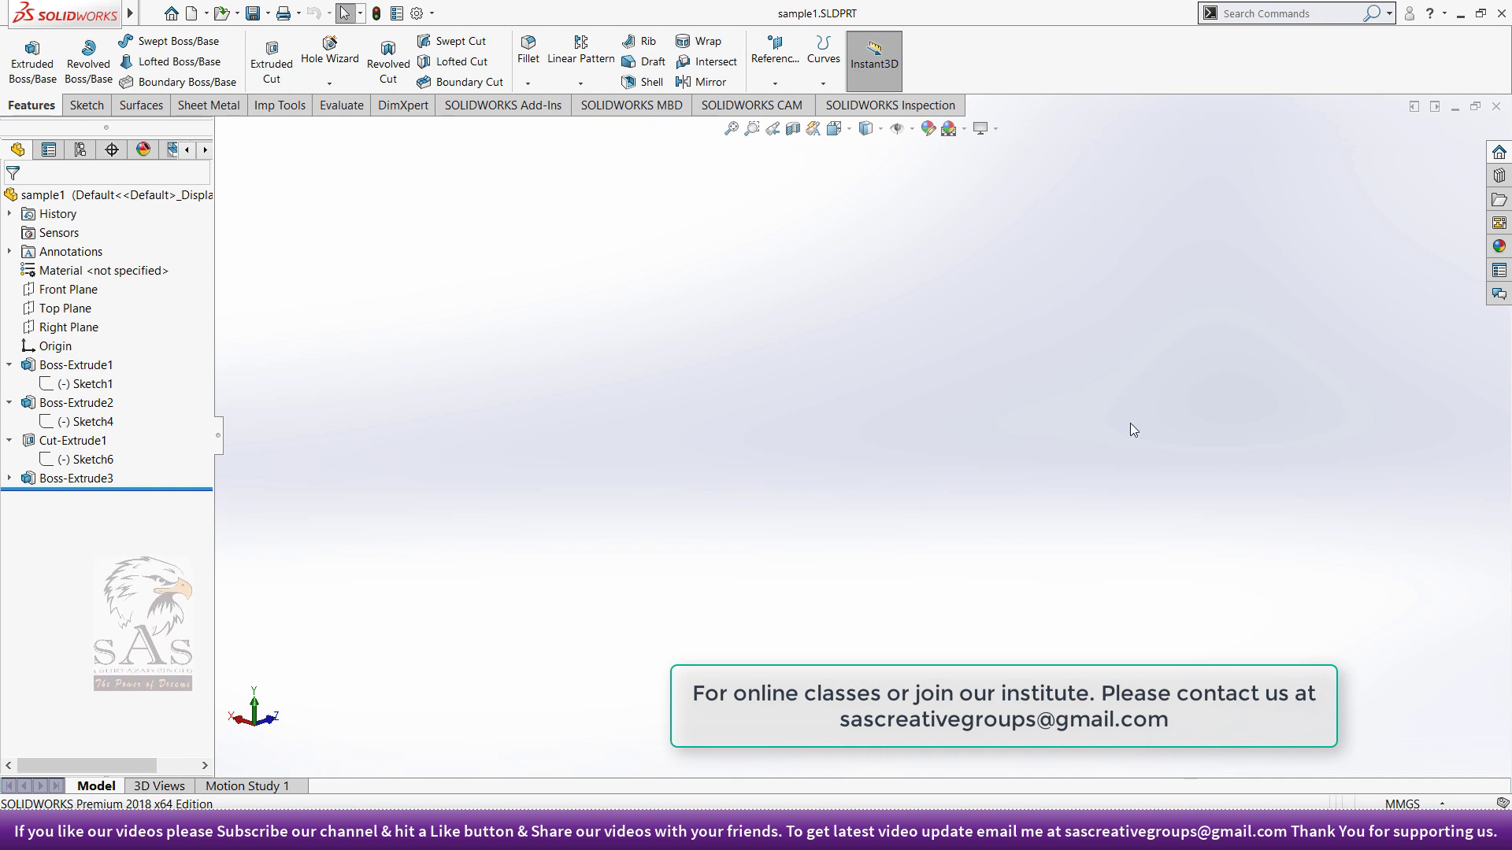
- Bring the whole bracket back into the graphics area with Zoom to Fit from the right-click menu
right_click(923, 384)
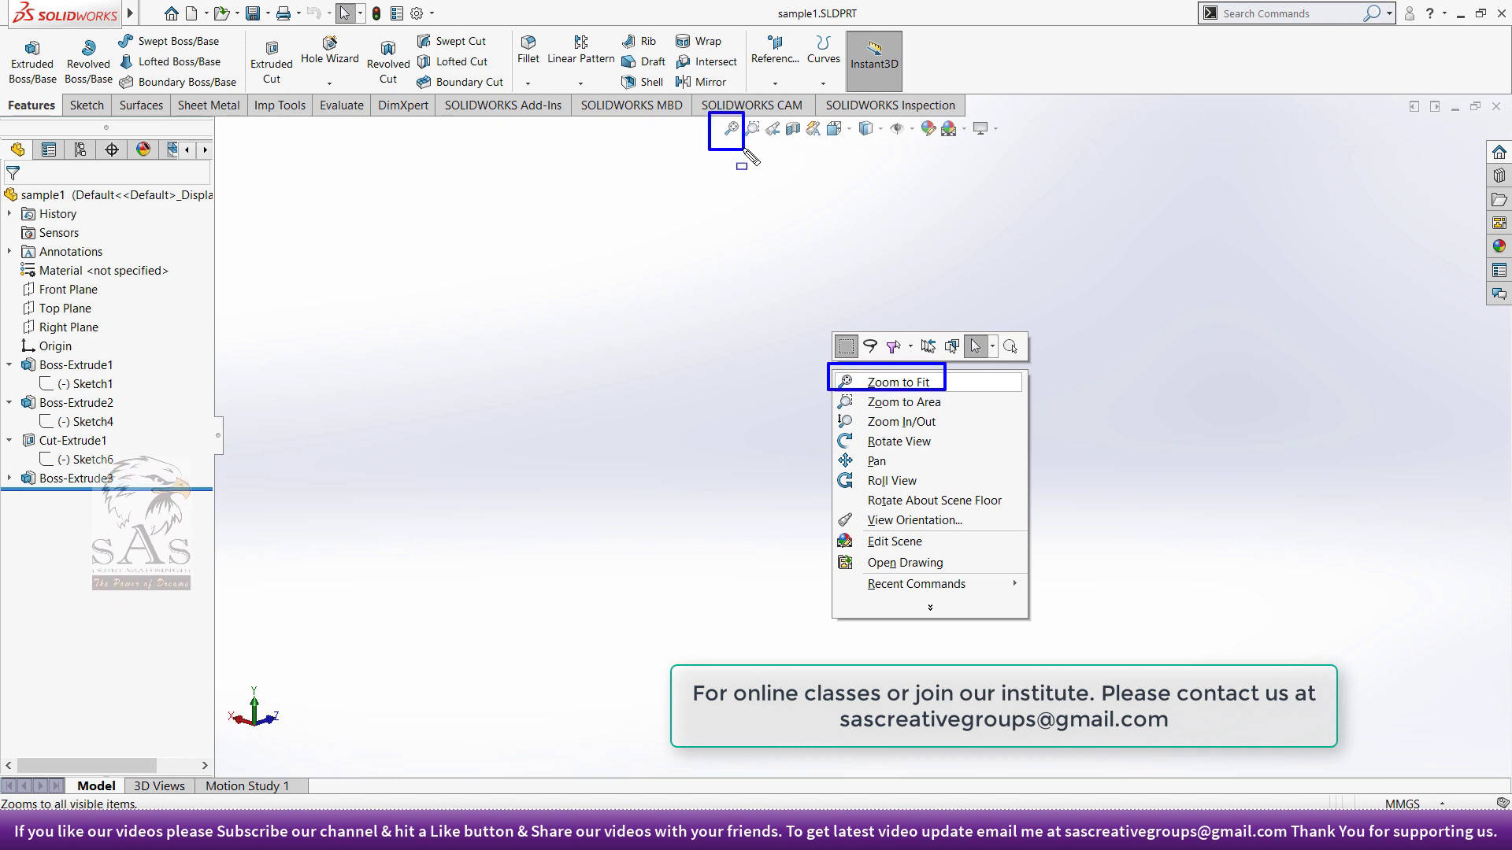
click(900, 381)
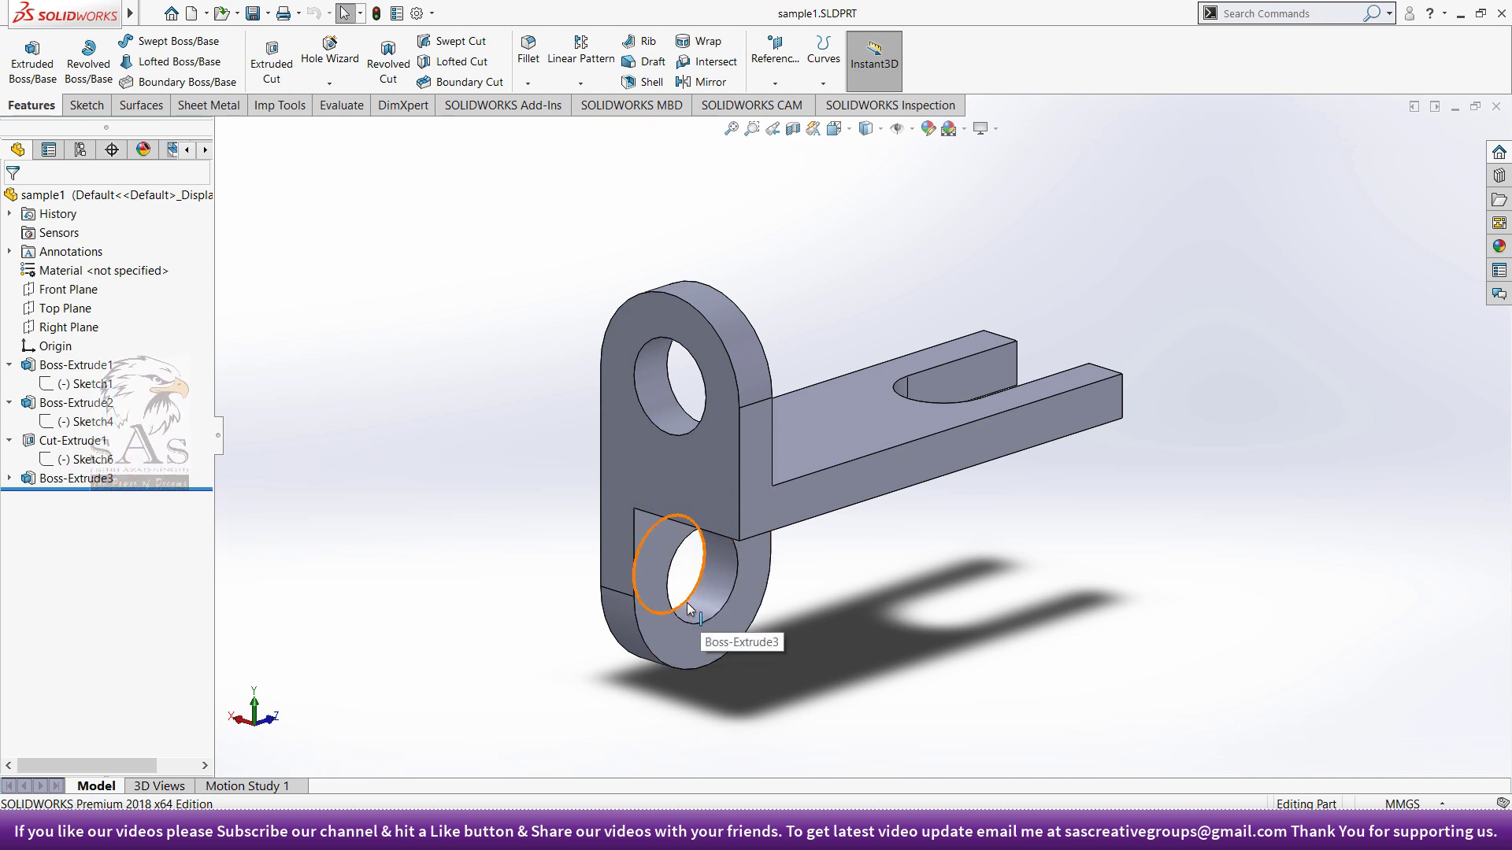
scroll(686, 602, down, 4)
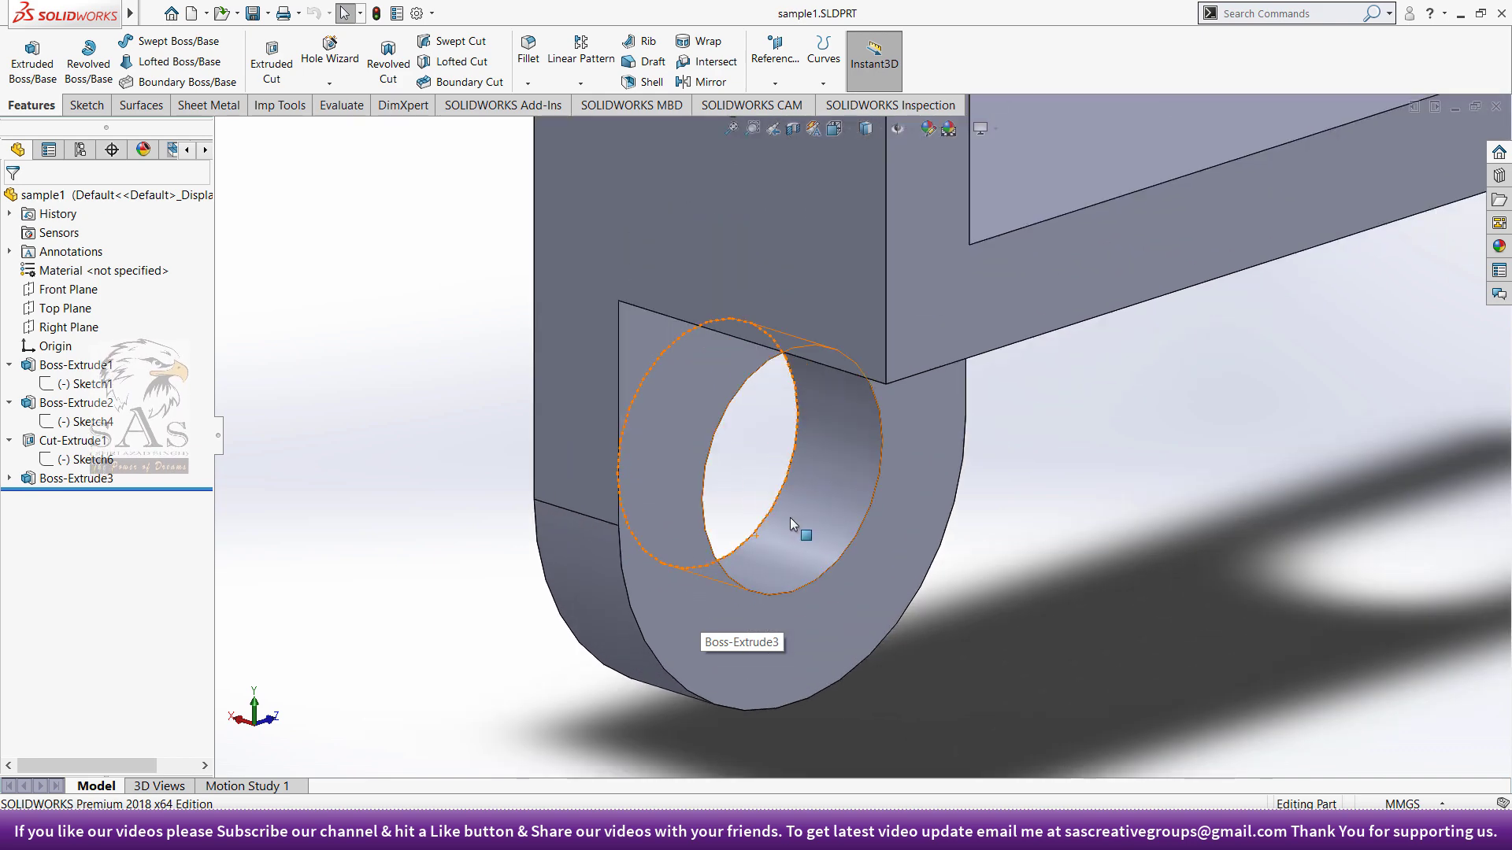
scroll(790, 518, down, 1)
scroll(867, 425, down, 2)
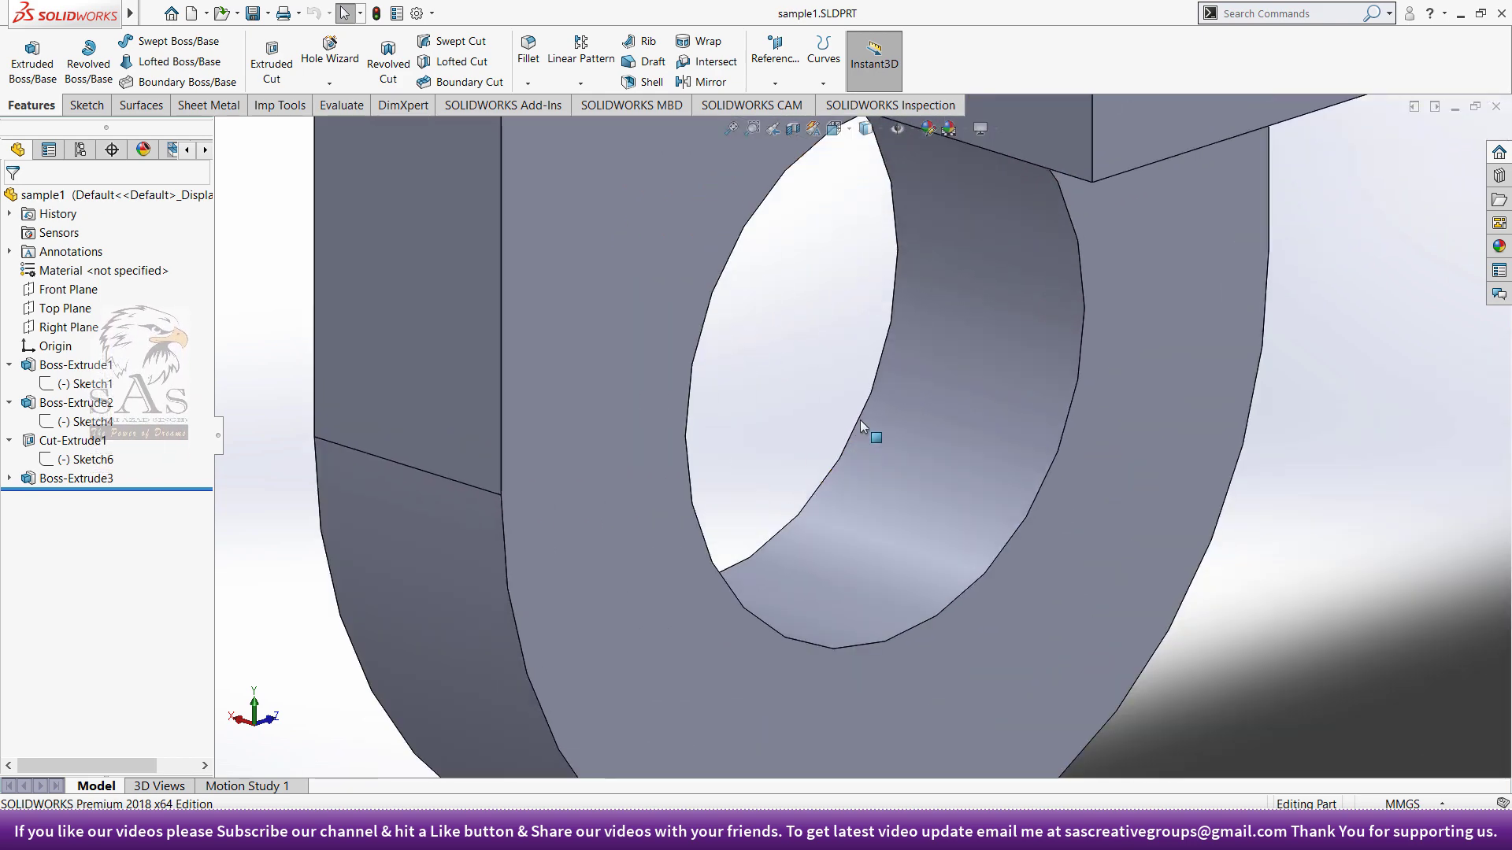
scroll(860, 419, down, 3)
scroll(858, 419, up, 2)
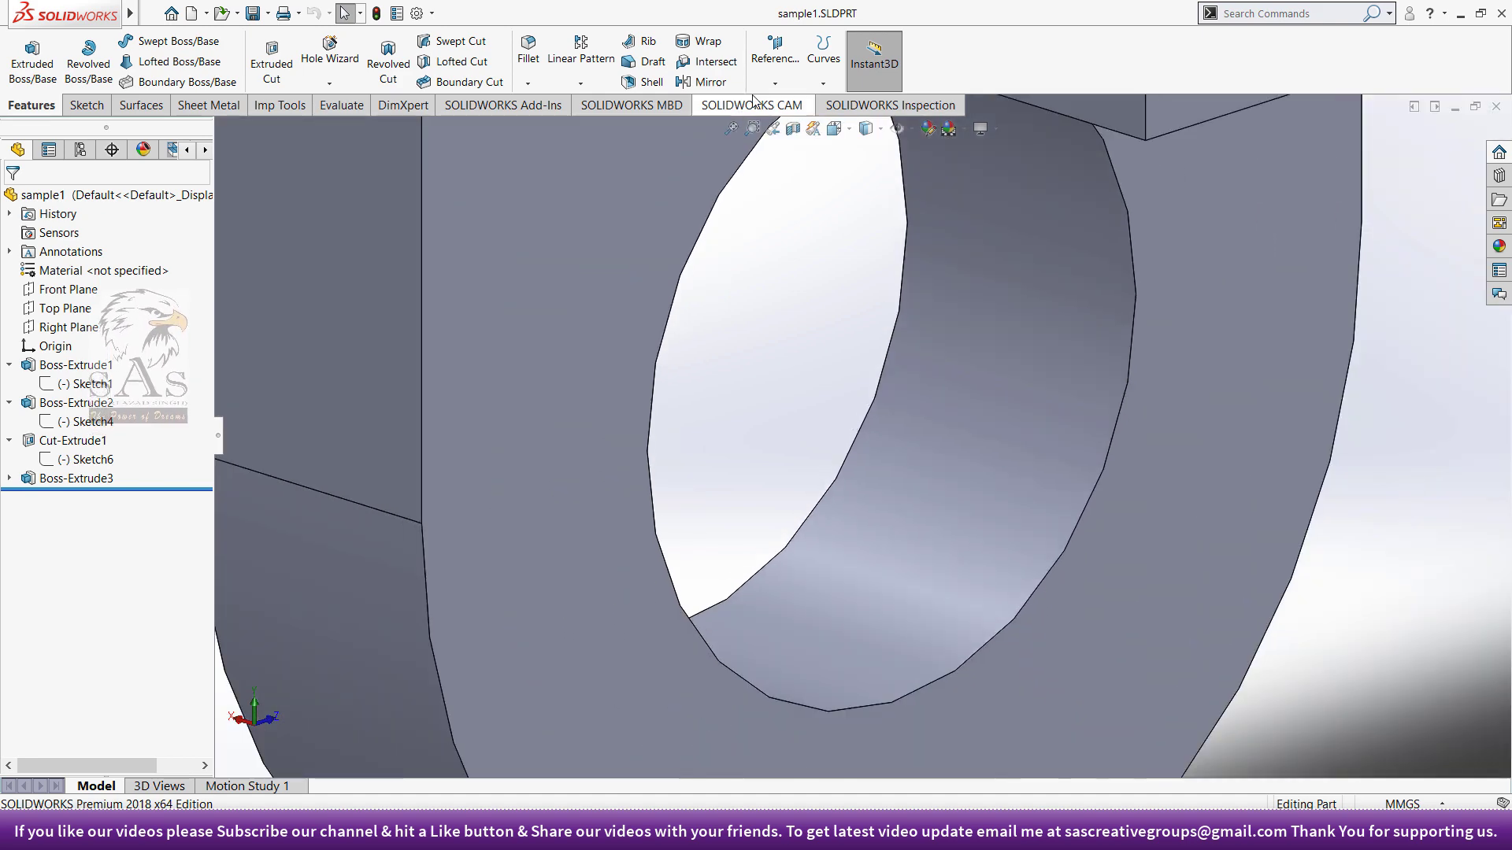
click(735, 129)
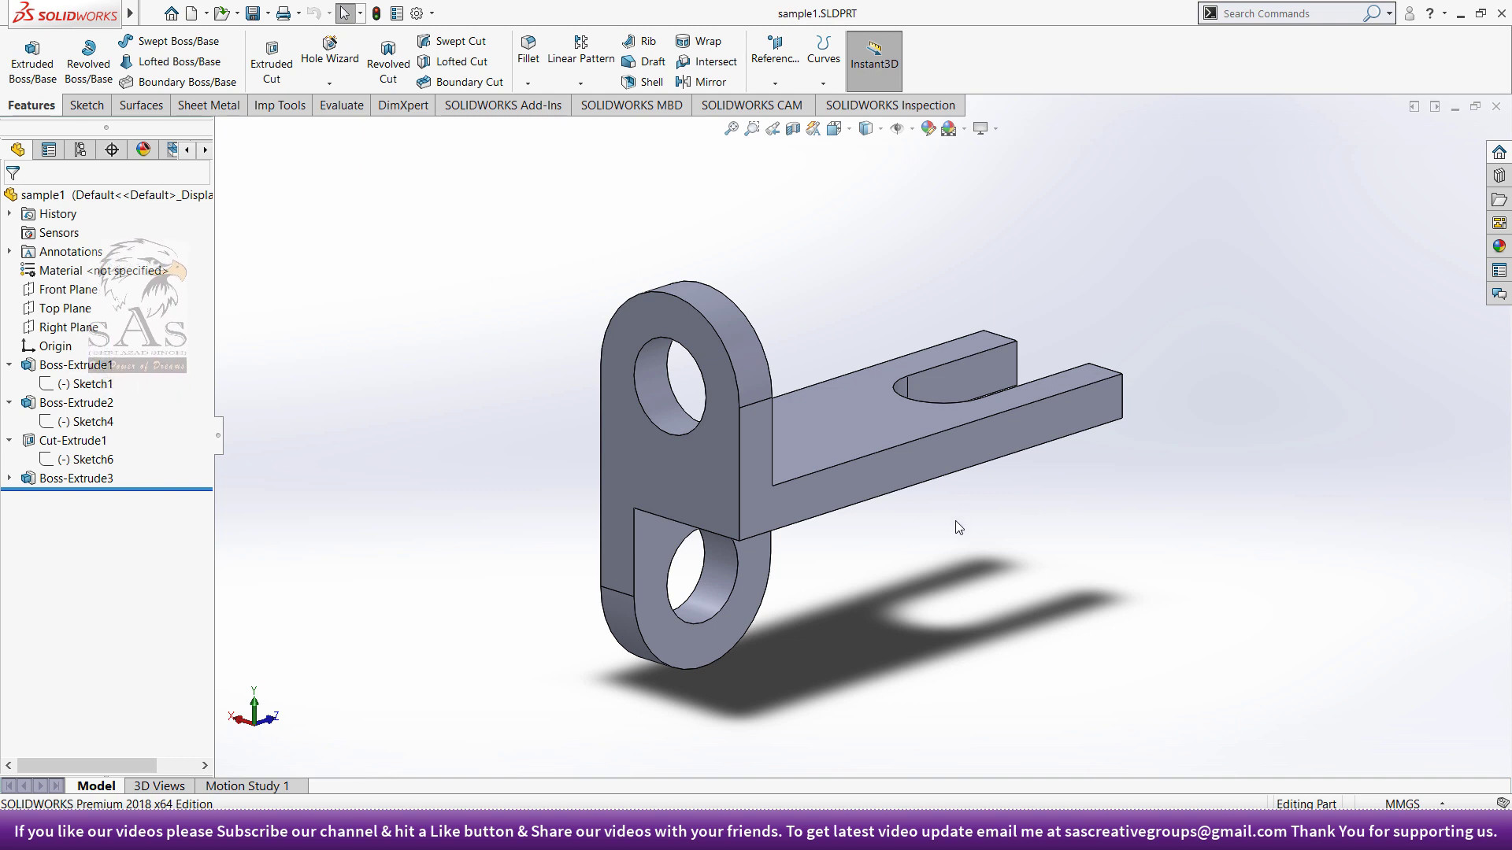
- Zoom to Area on the slot at the arm's end, then fit the whole bracket back
right_click(994, 500)
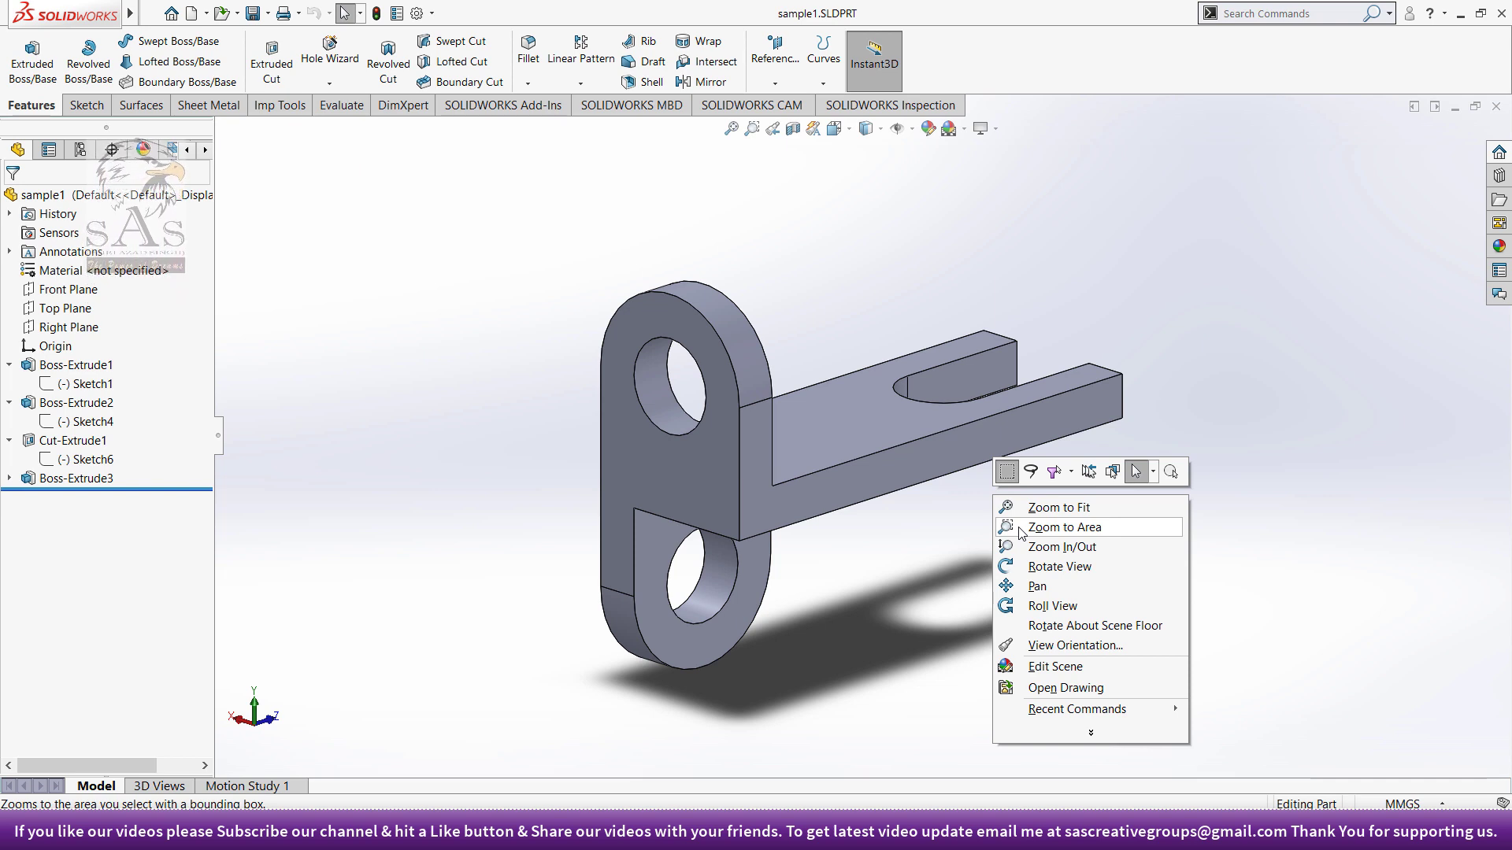
click(1021, 533)
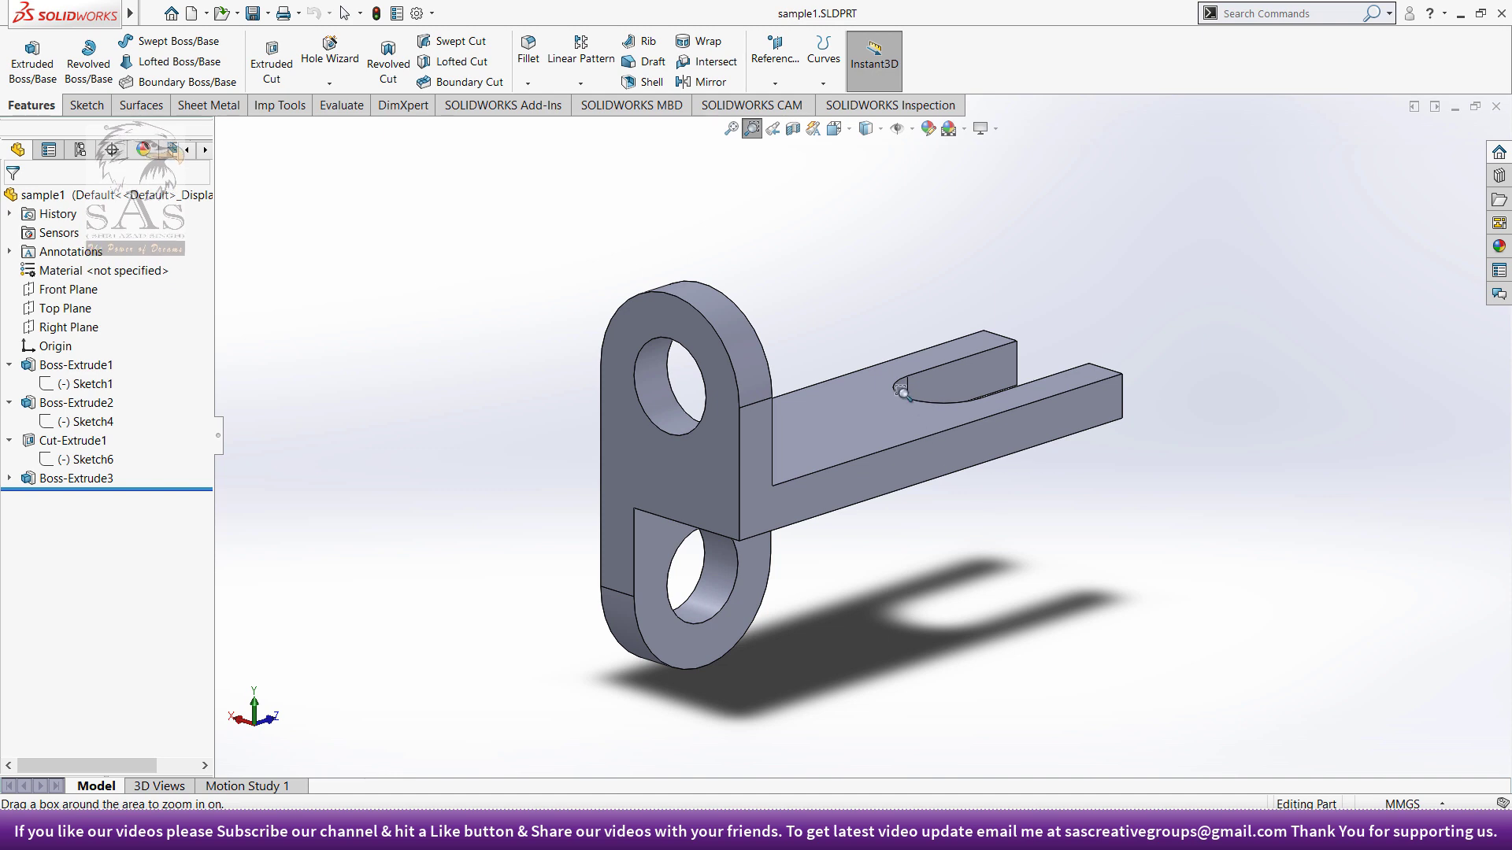
mouse_move(851, 363)
mouse_down()
mouse_move(991, 451)
mouse_move(949, 437)
mouse_up()
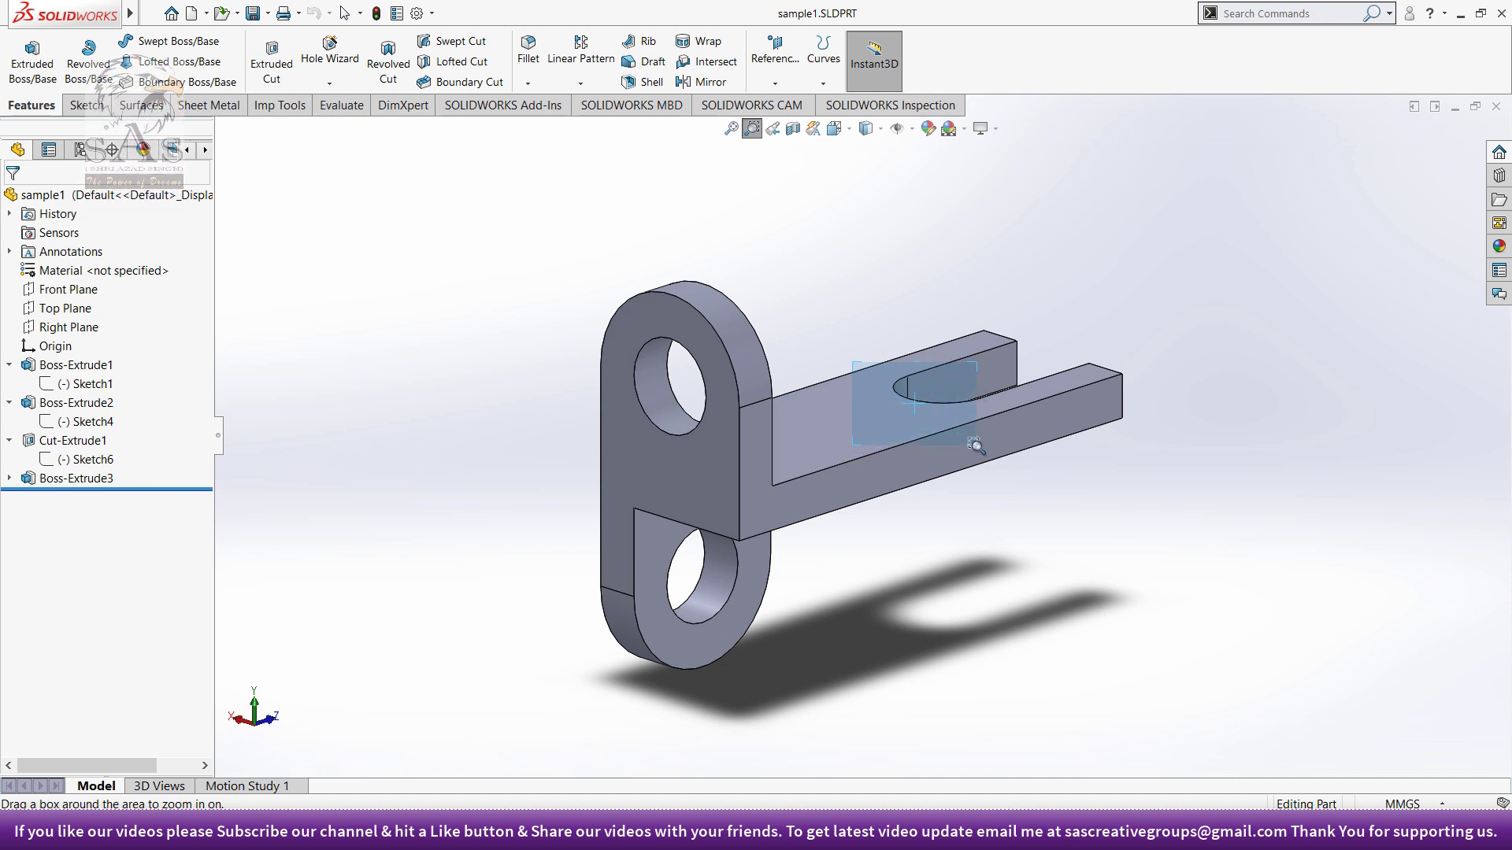
drag(974, 446, 977, 445)
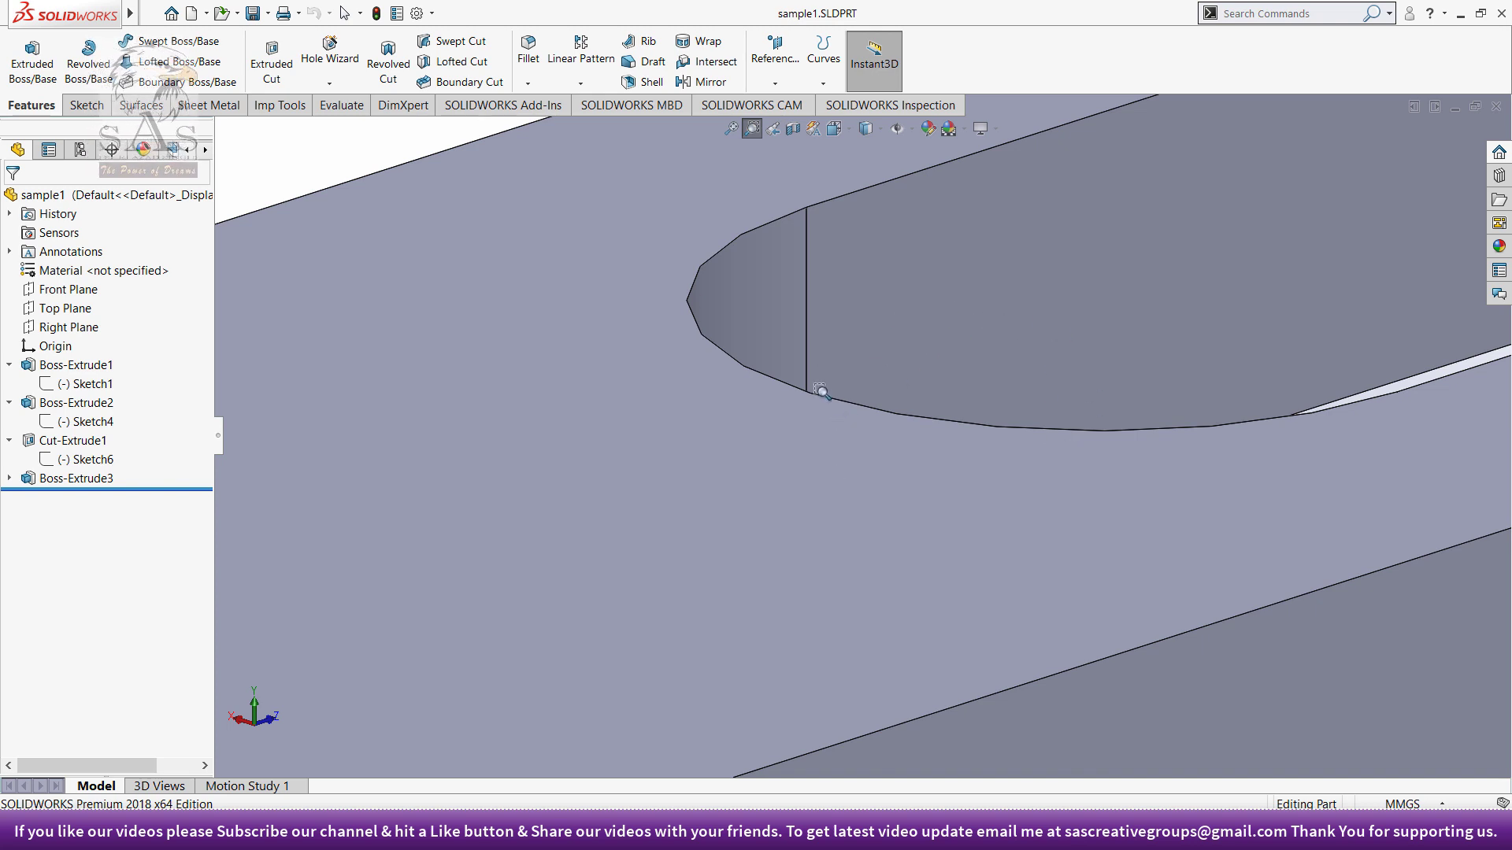
drag(753, 110, 795, 151)
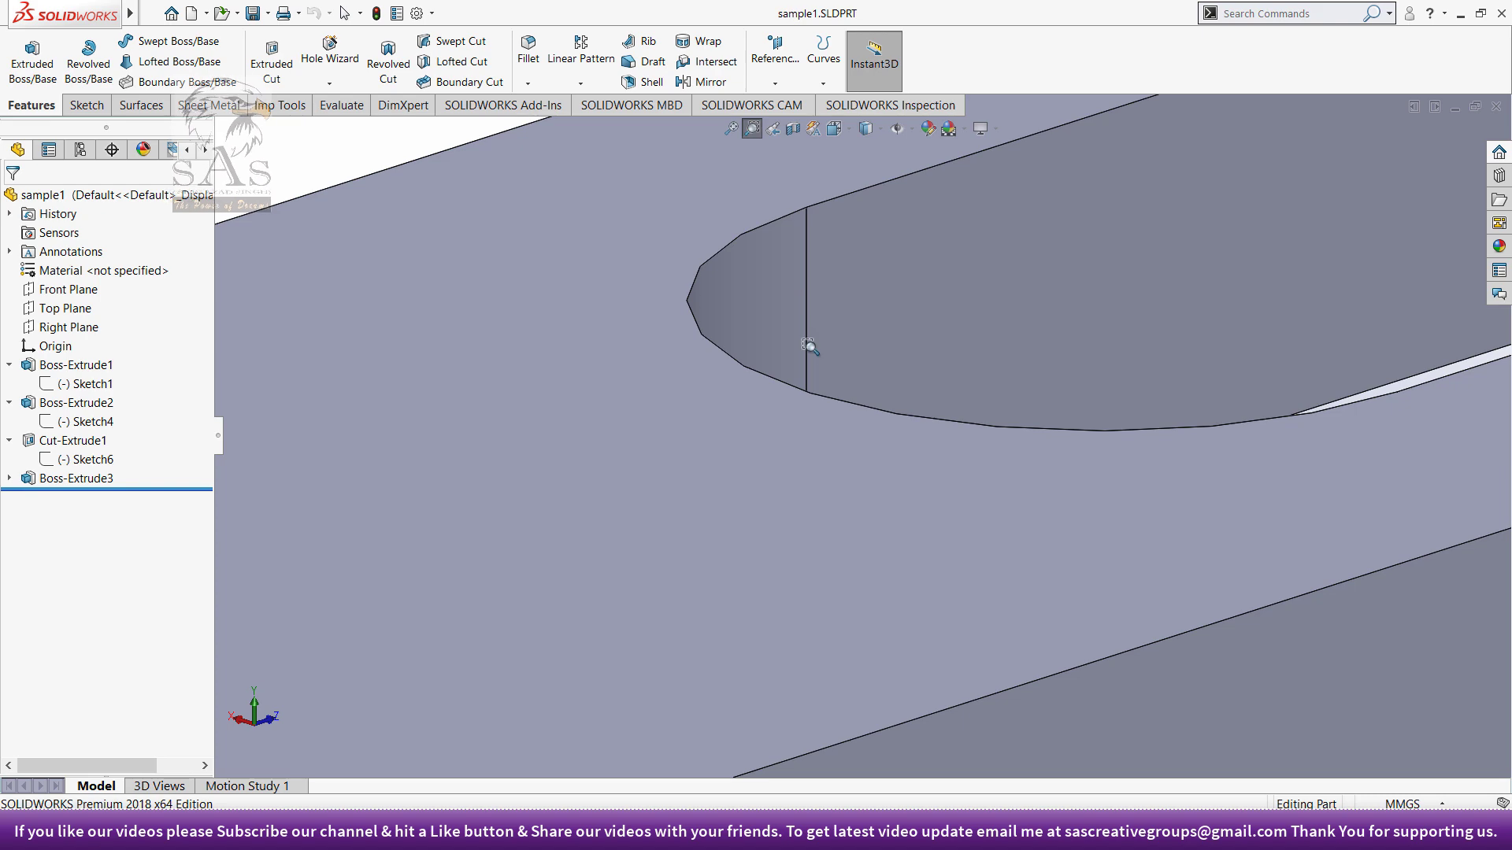
click(776, 131)
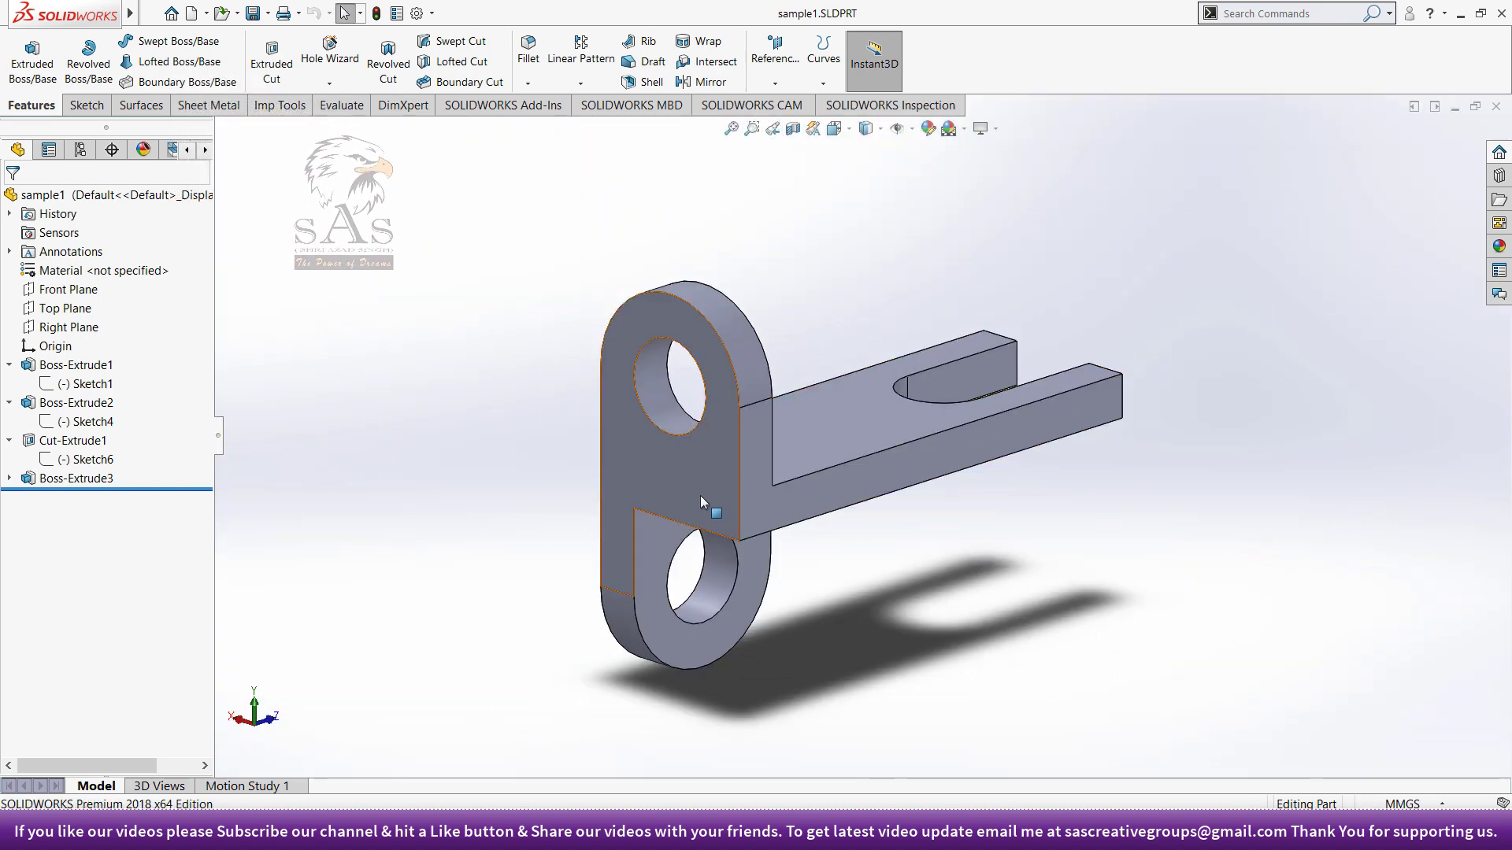
- Zoom to Area on the arm's underside above the lower hole, then Zoom to Fit again
scroll(689, 570, down, 3)
scroll(690, 571, down, 2)
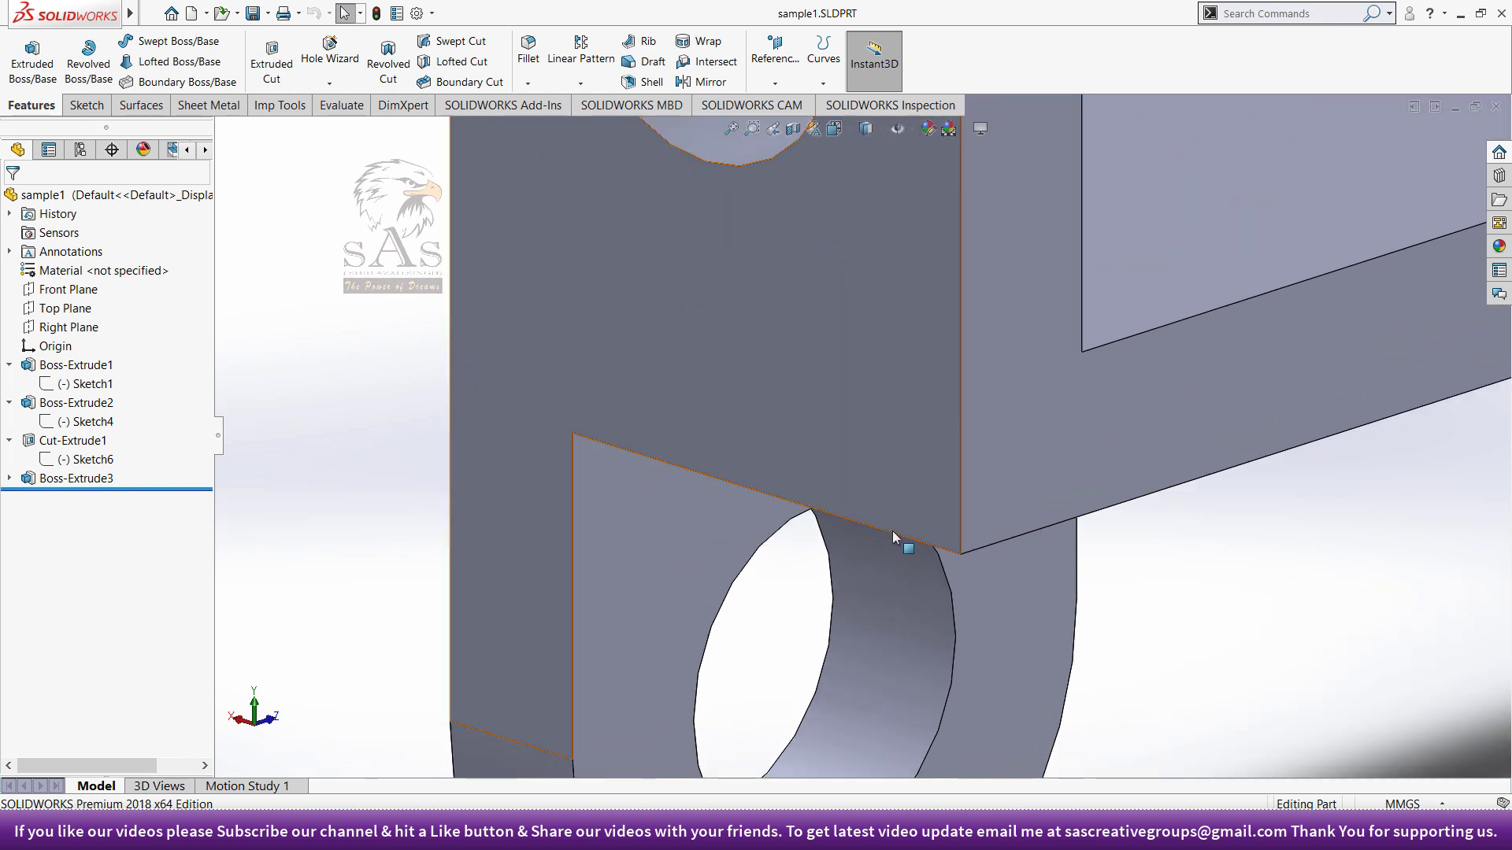
right_click(1166, 549)
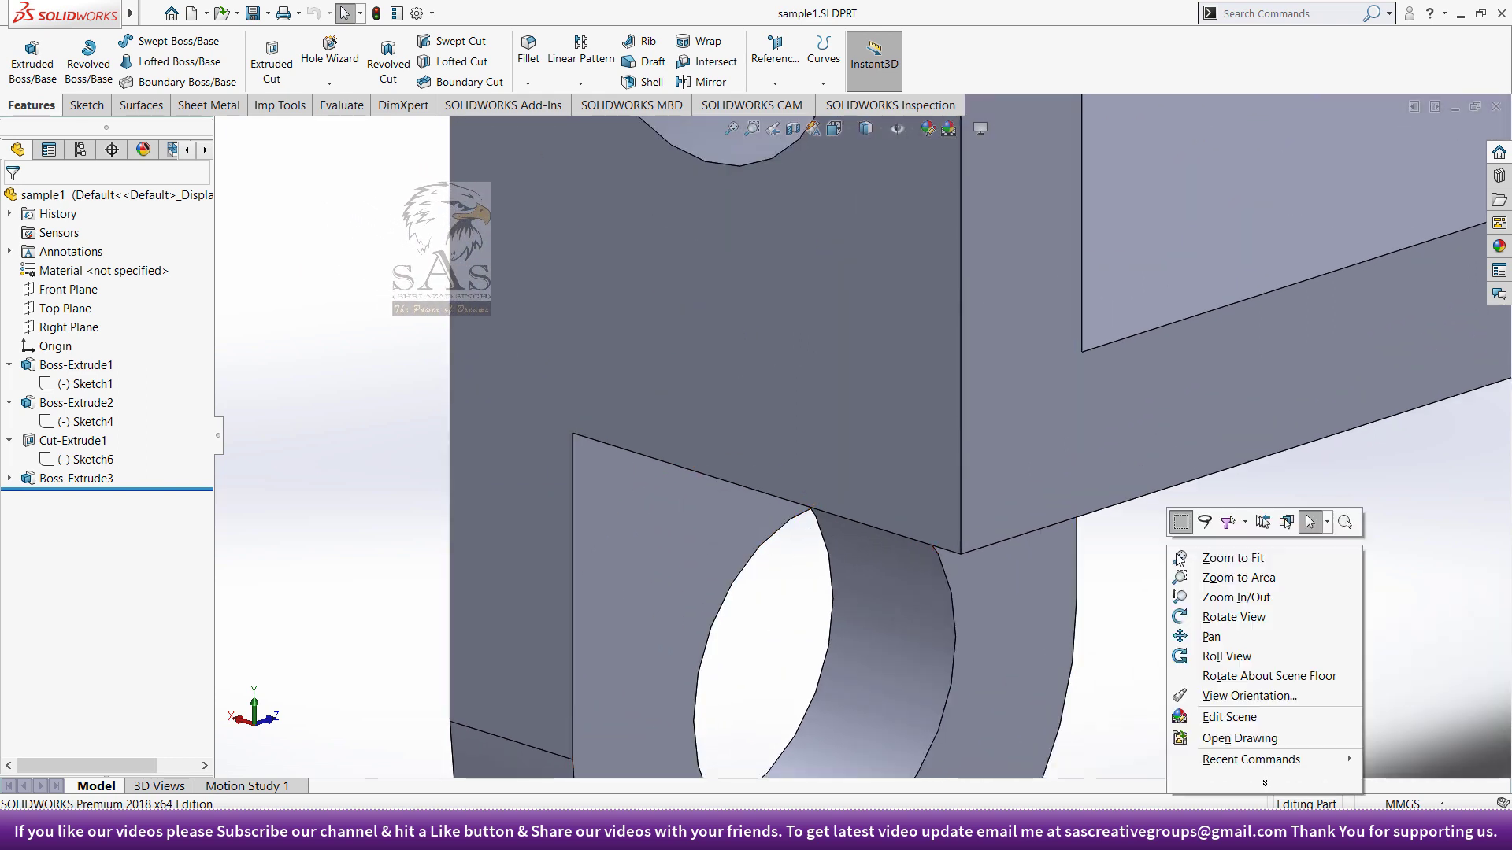
click(1260, 577)
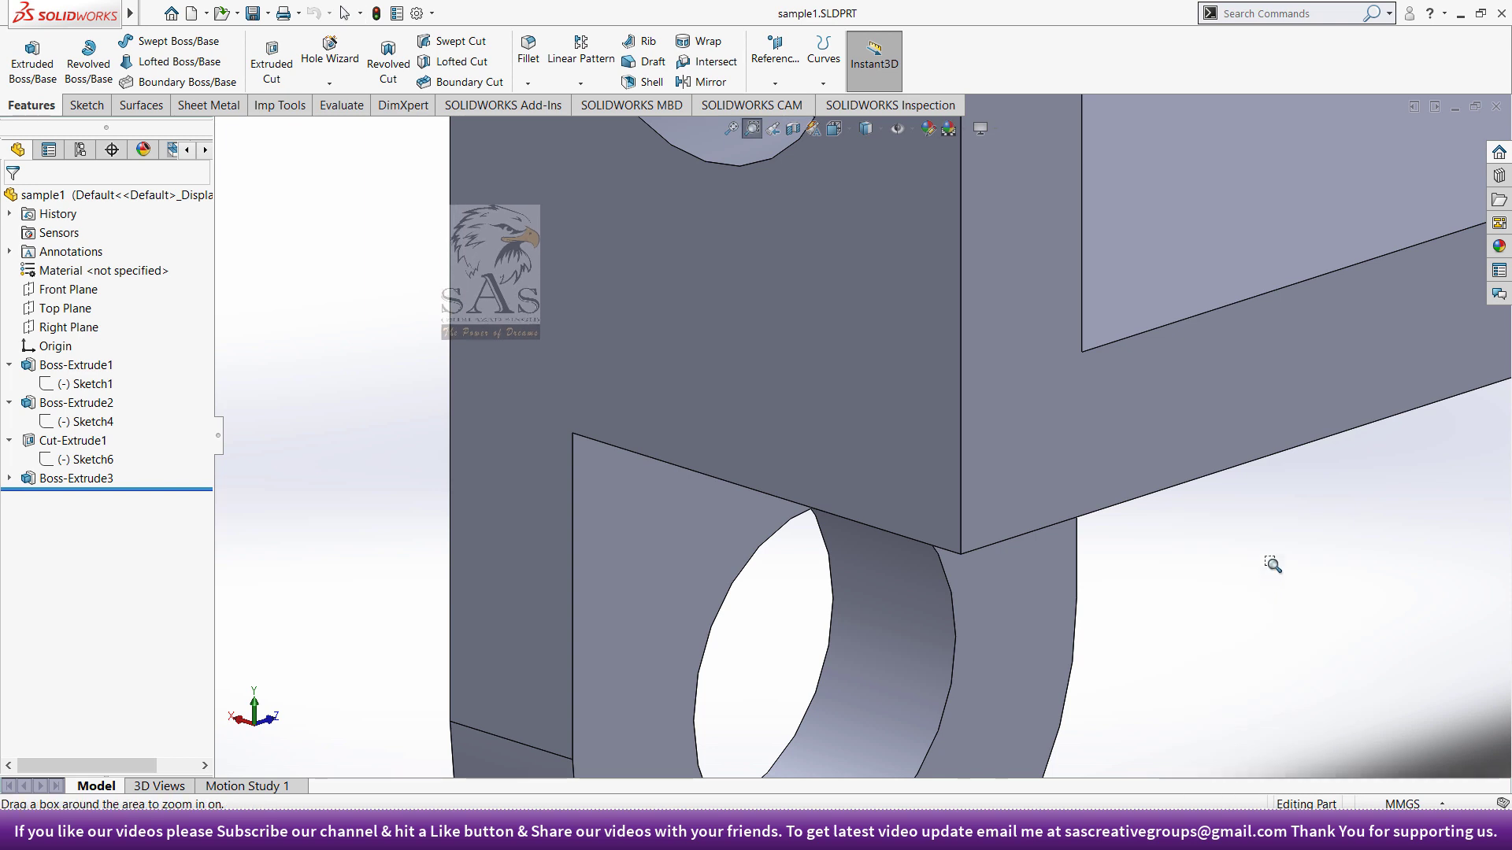
drag(1312, 243, 1425, 340)
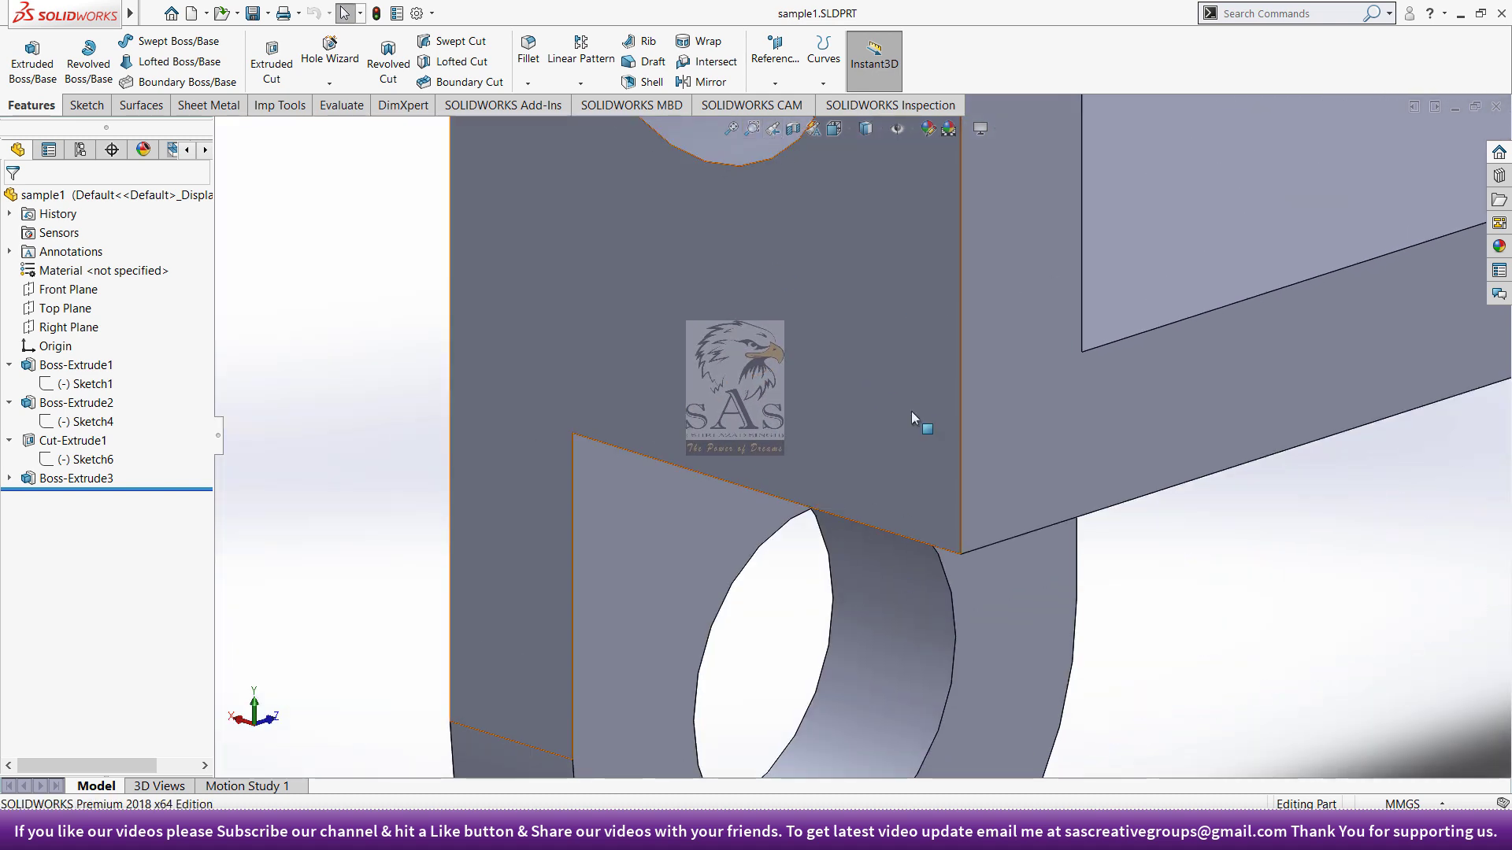
click(727, 131)
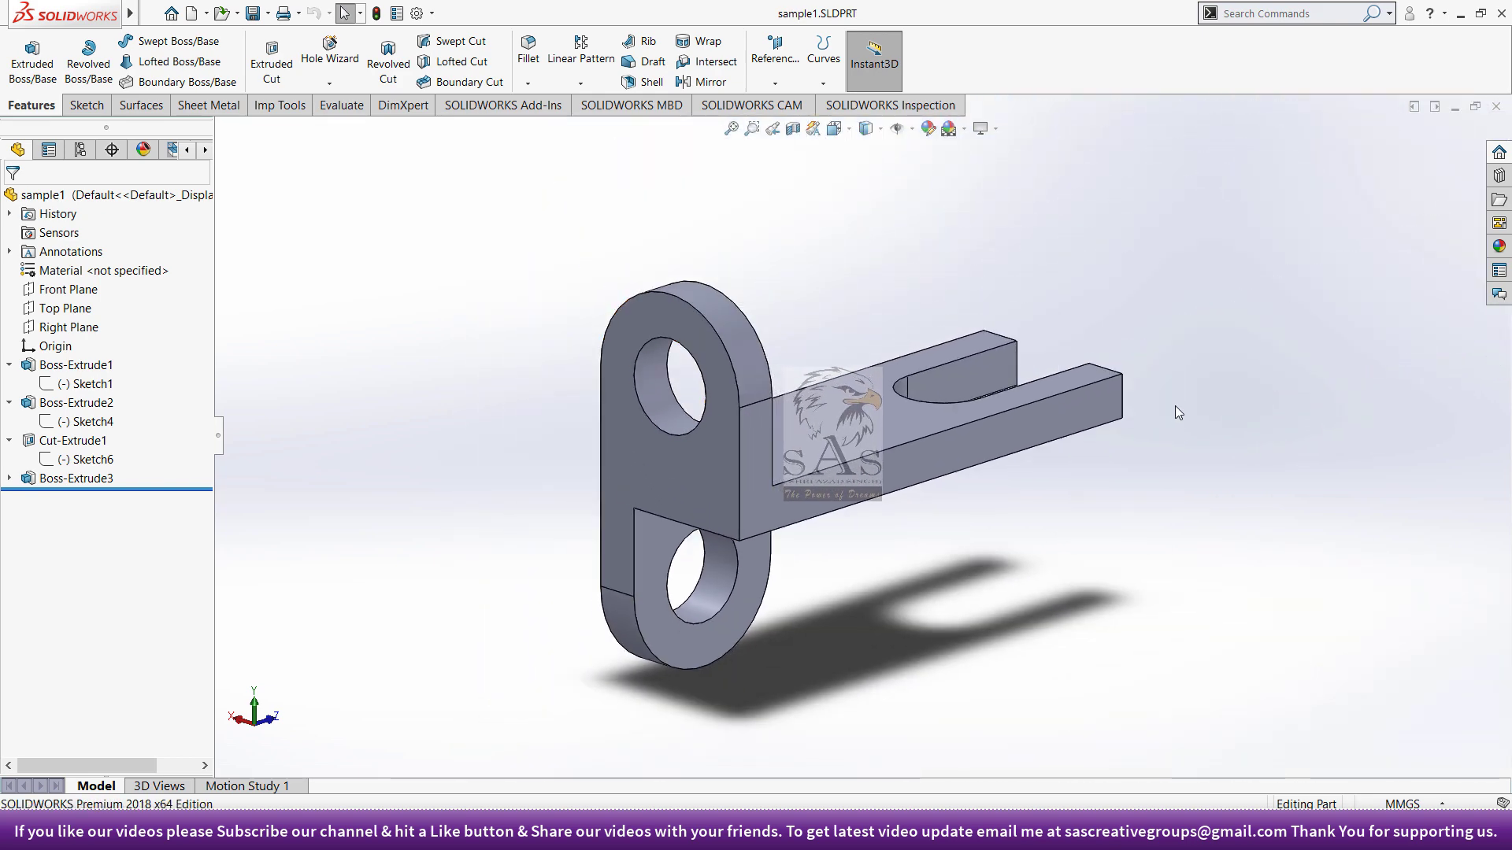
- Zoom in closely on the bracket's arm, fit the part with F, and pan it slightly right
right_click(1193, 428)
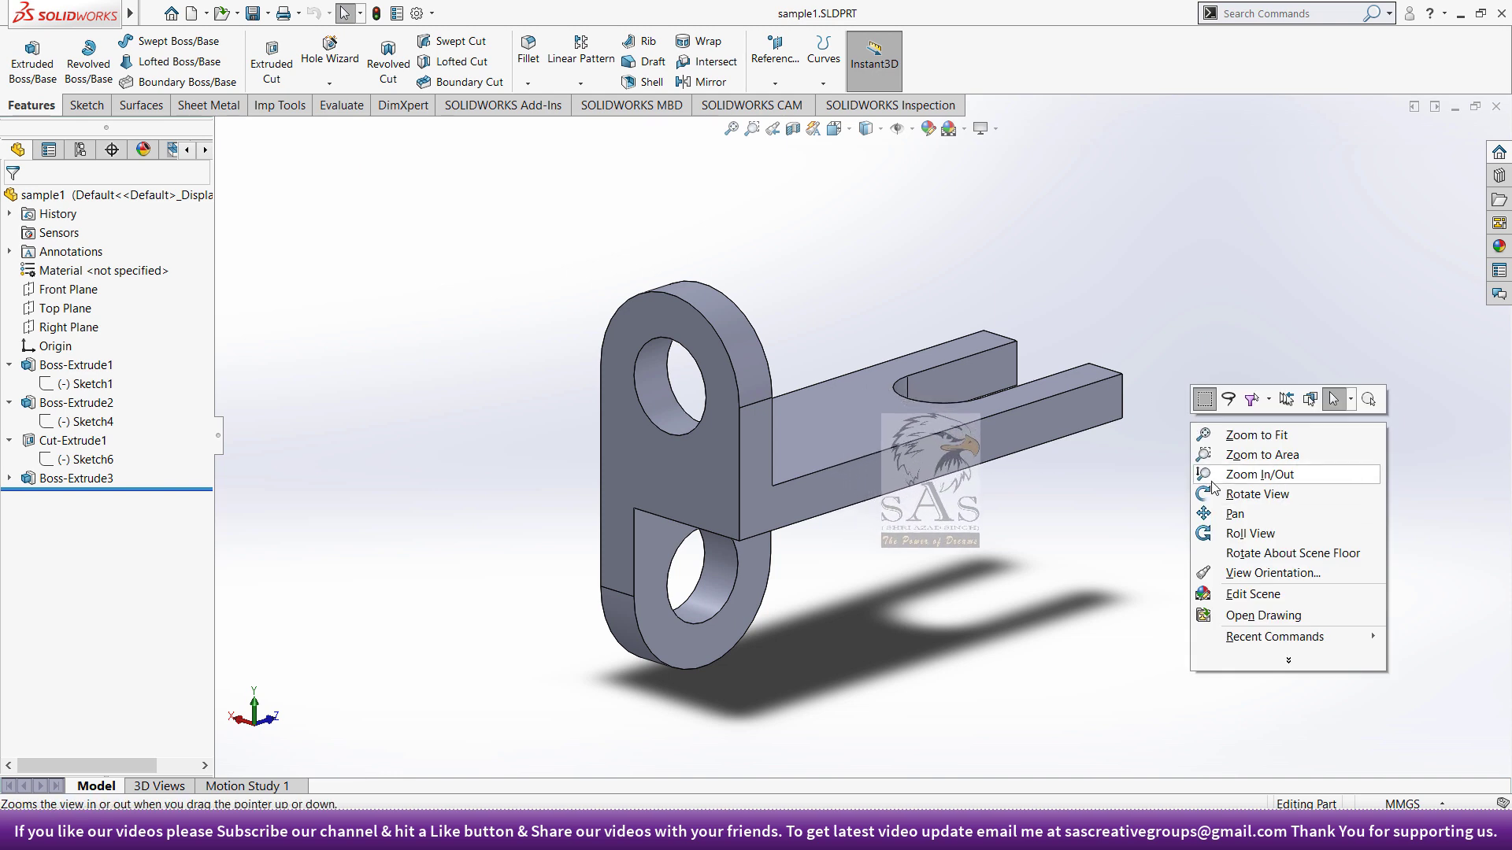
click(1131, 496)
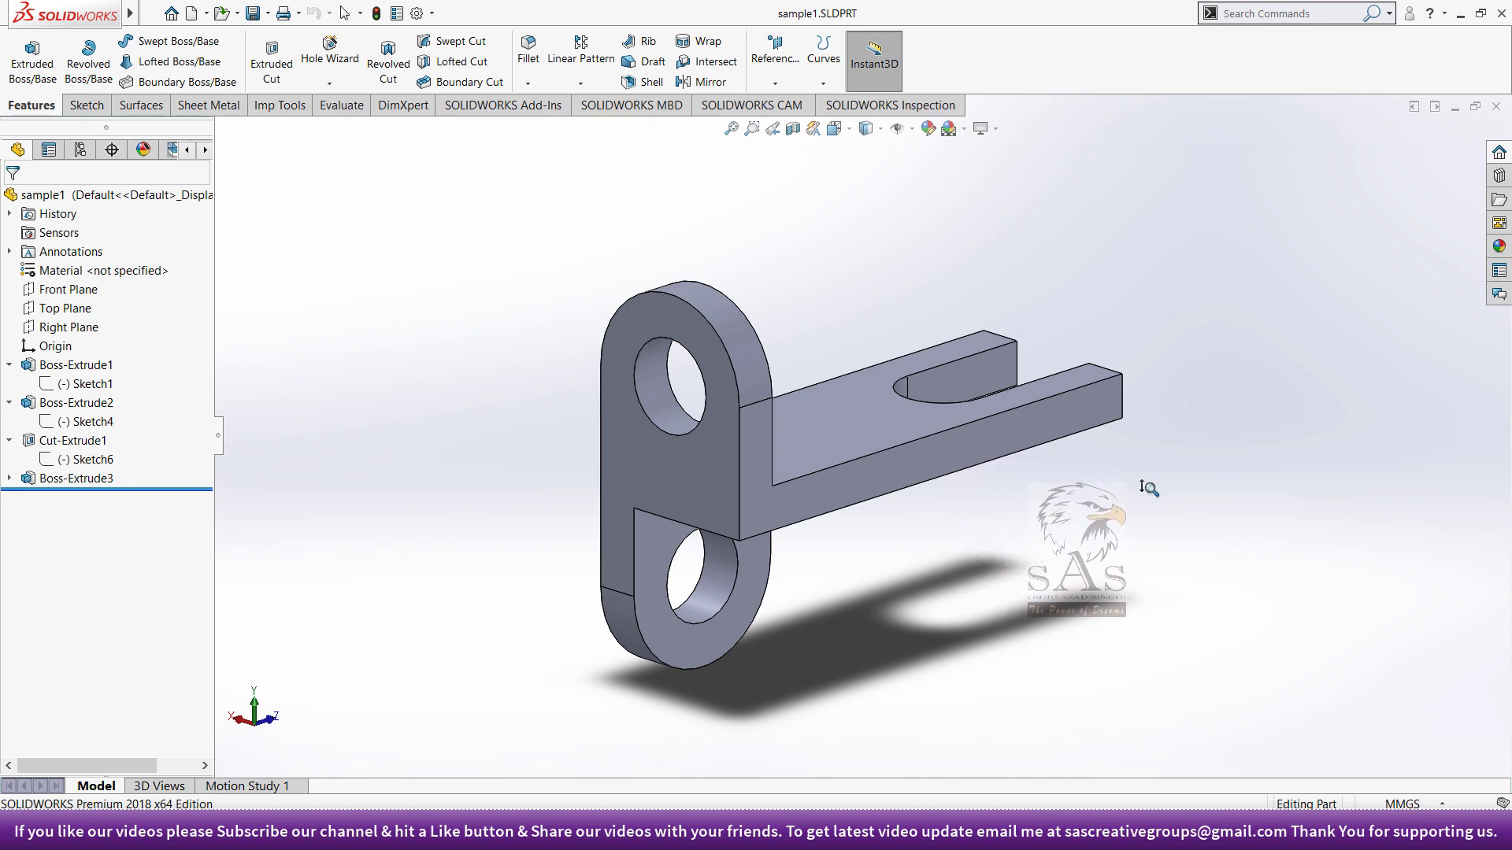
drag(1143, 486, 1150, 426)
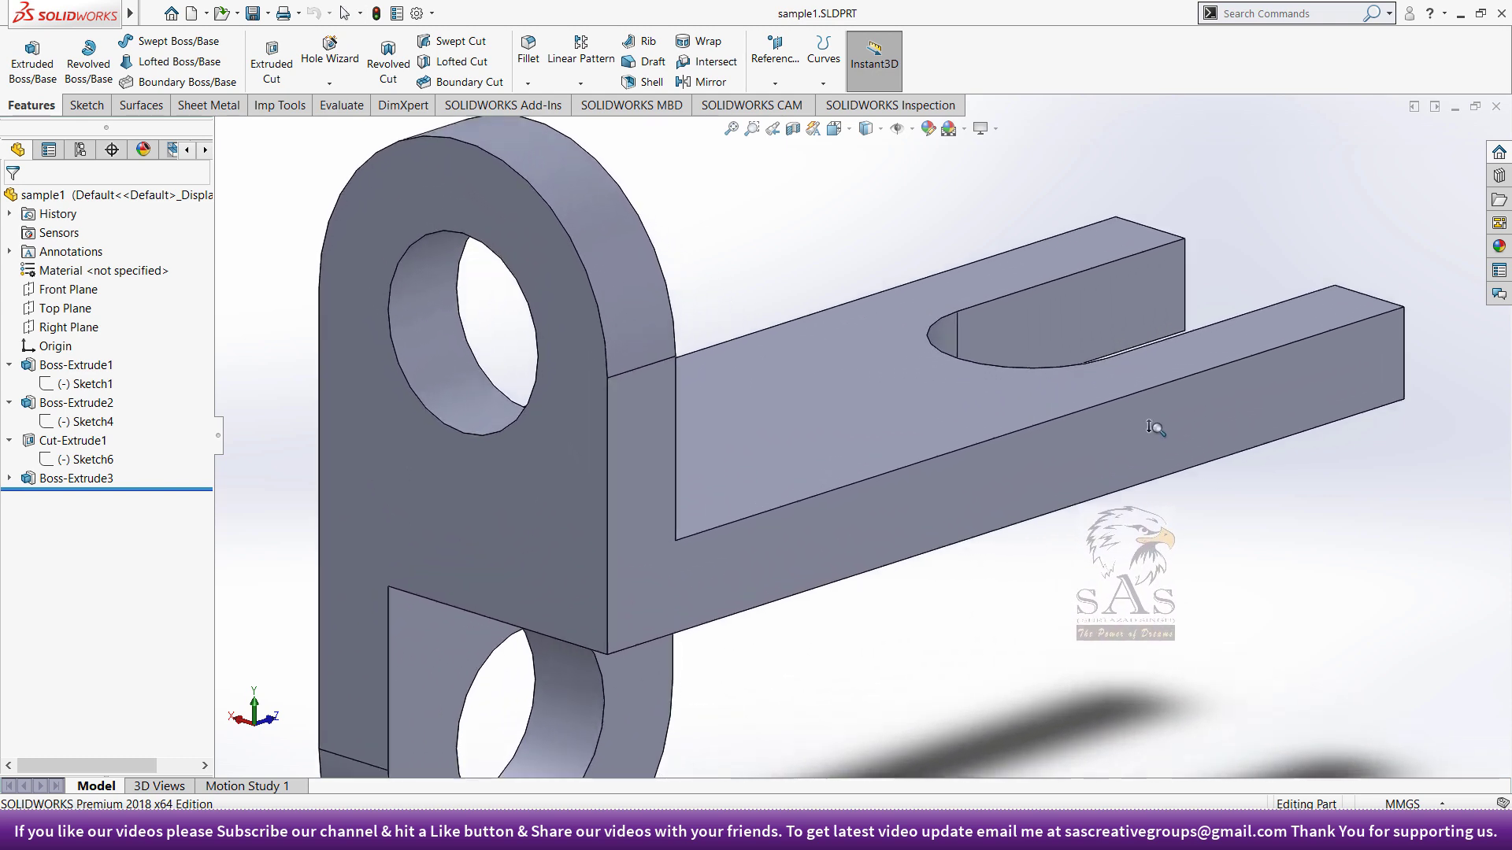
key(f)
key(Escape)
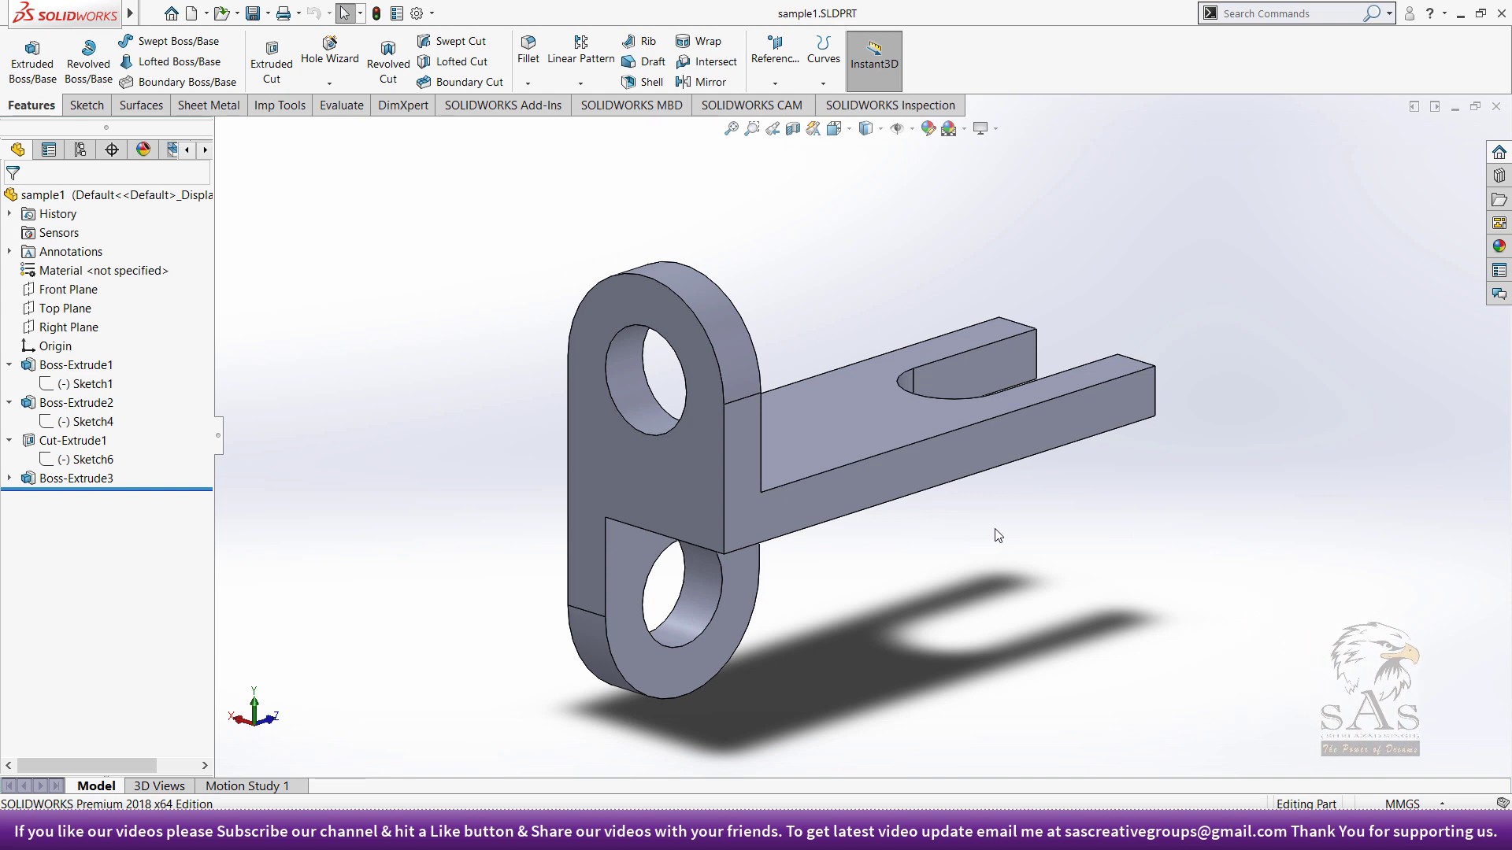
mouse_move(996, 535)
ctrl+middle_down()
mouse_move(1077, 526)
mouse_move(1029, 520)
mouse_move(1212, 522)
mouse_move(983, 530)
mouse_move(995, 510)
mouse_move(712, 527)
mouse_move(893, 489)
mouse_move(1056, 499)
mouse_move(1205, 533)
mouse_move(995, 533)
mouse_move(885, 593)
ctrl+middle_up()
- Pan the bracket right and back with the Pan tool, then orbit it to a slightly different angle
right_click(1090, 505)
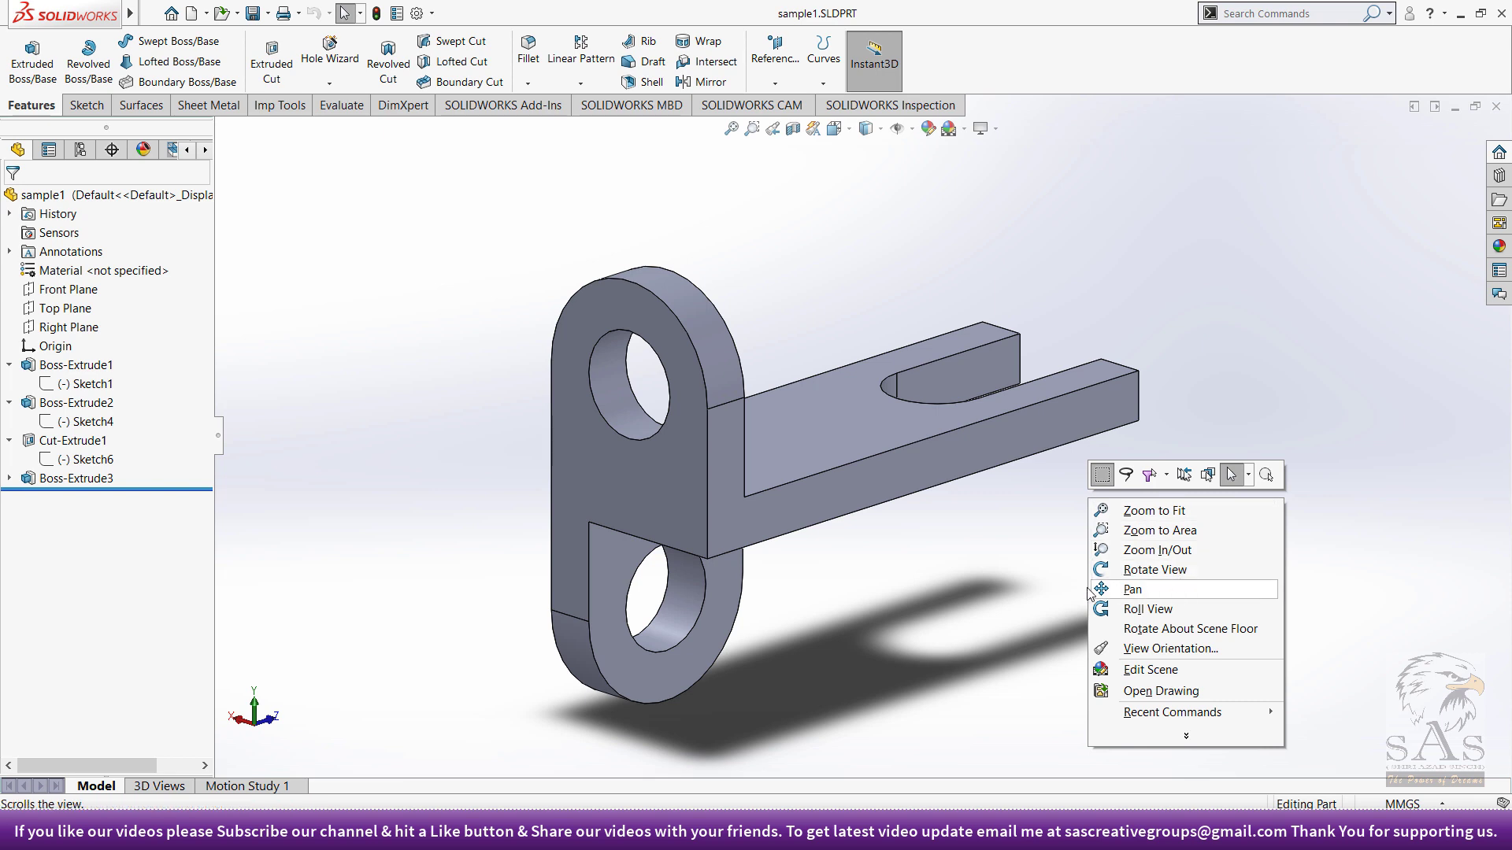
click(1134, 590)
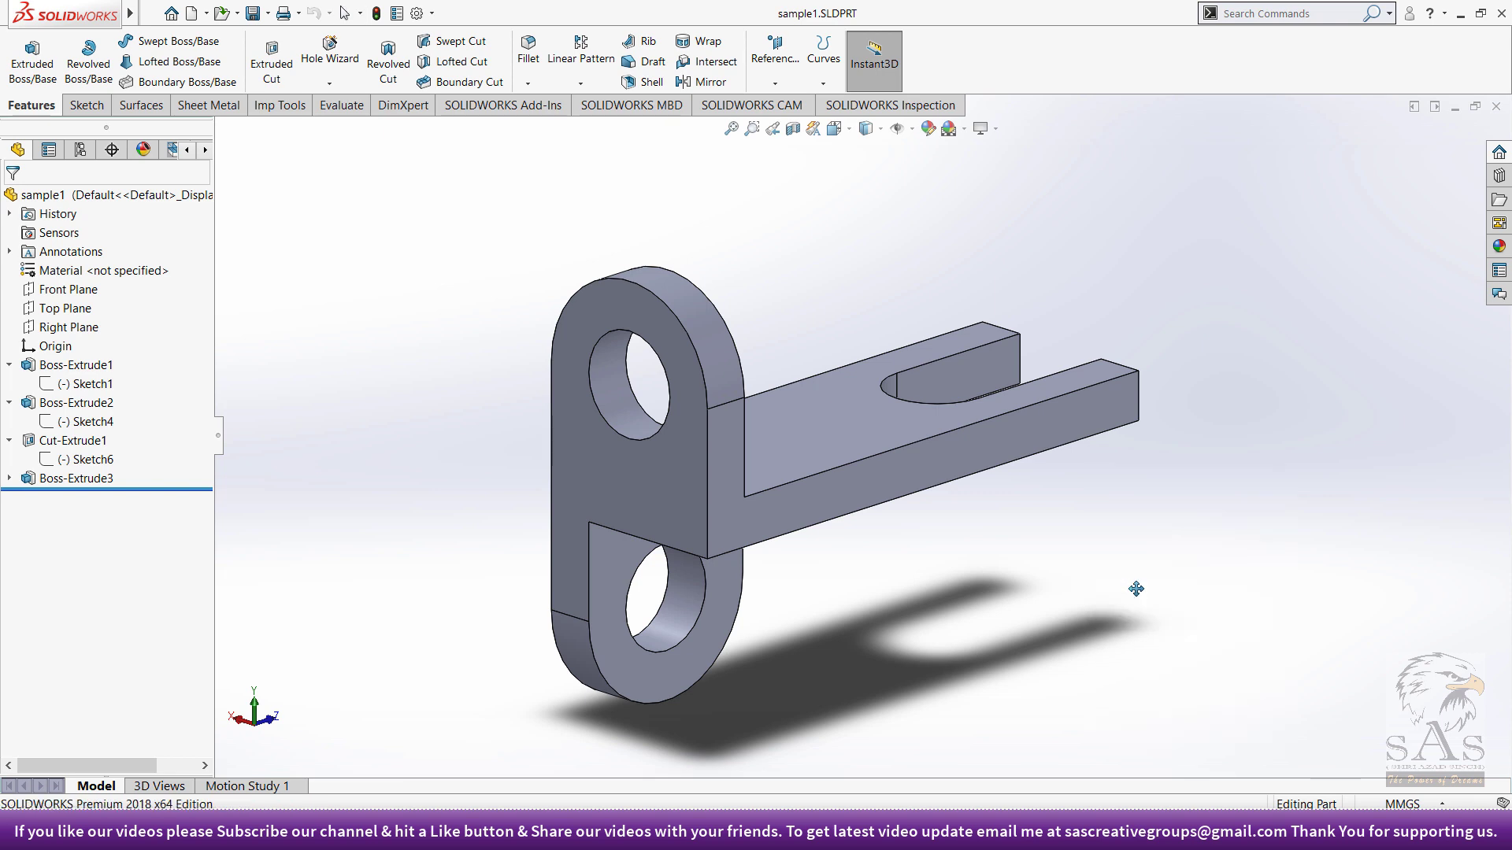
mouse_move(1065, 503)
mouse_down()
mouse_move(1171, 462)
mouse_move(1268, 520)
mouse_move(1009, 530)
mouse_move(829, 473)
mouse_move(995, 459)
mouse_move(1116, 511)
mouse_up()
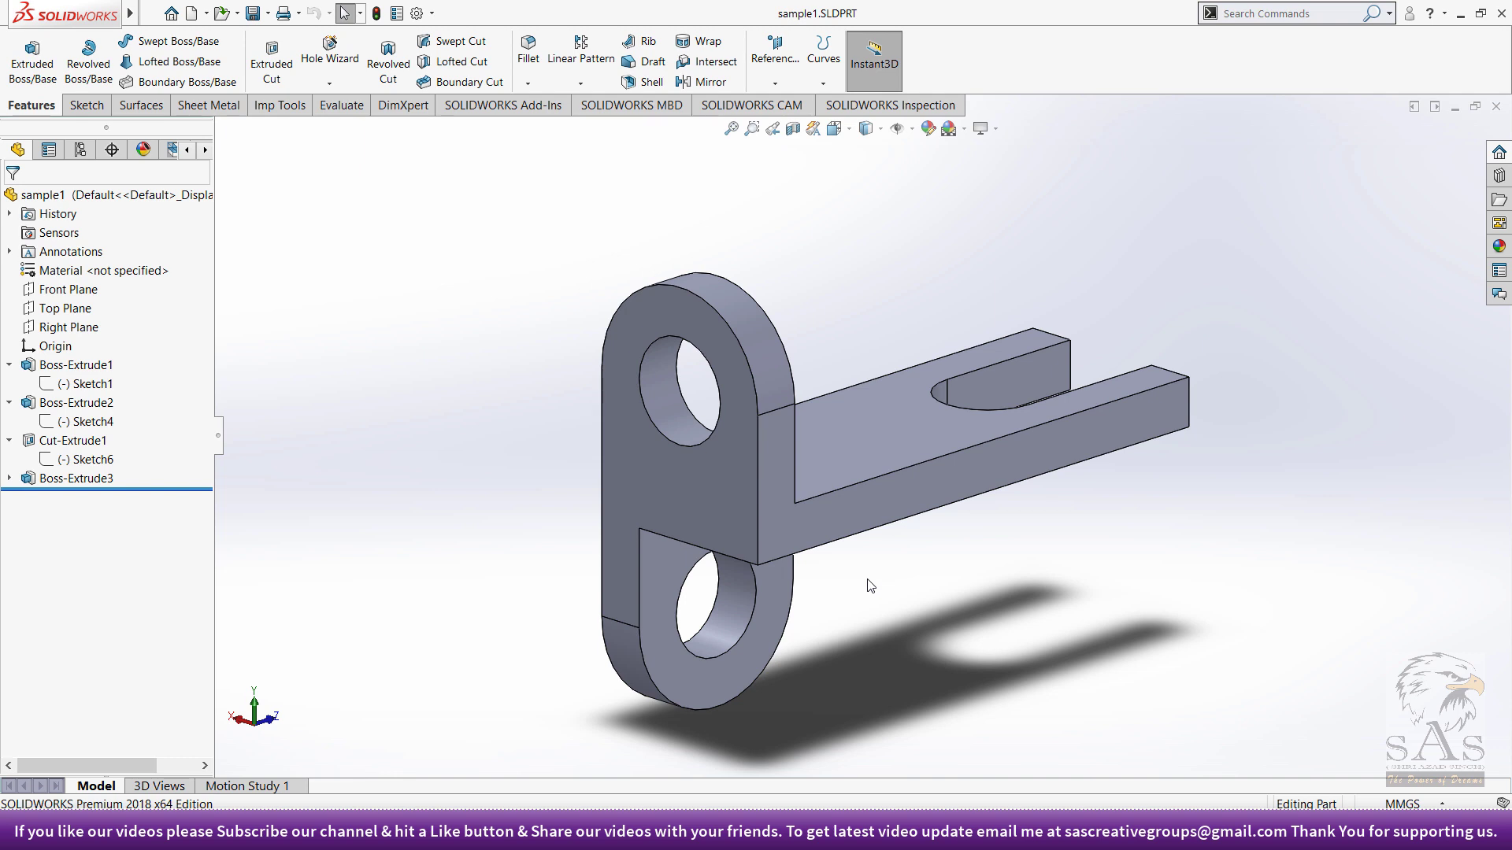
mouse_move(869, 585)
middle_down()
mouse_move(888, 563)
mouse_move(985, 567)
mouse_move(955, 577)
mouse_move(913, 554)
mouse_move(640, 520)
mouse_move(783, 513)
mouse_move(932, 542)
mouse_move(840, 576)
mouse_move(854, 496)
mouse_move(831, 583)
middle_up()
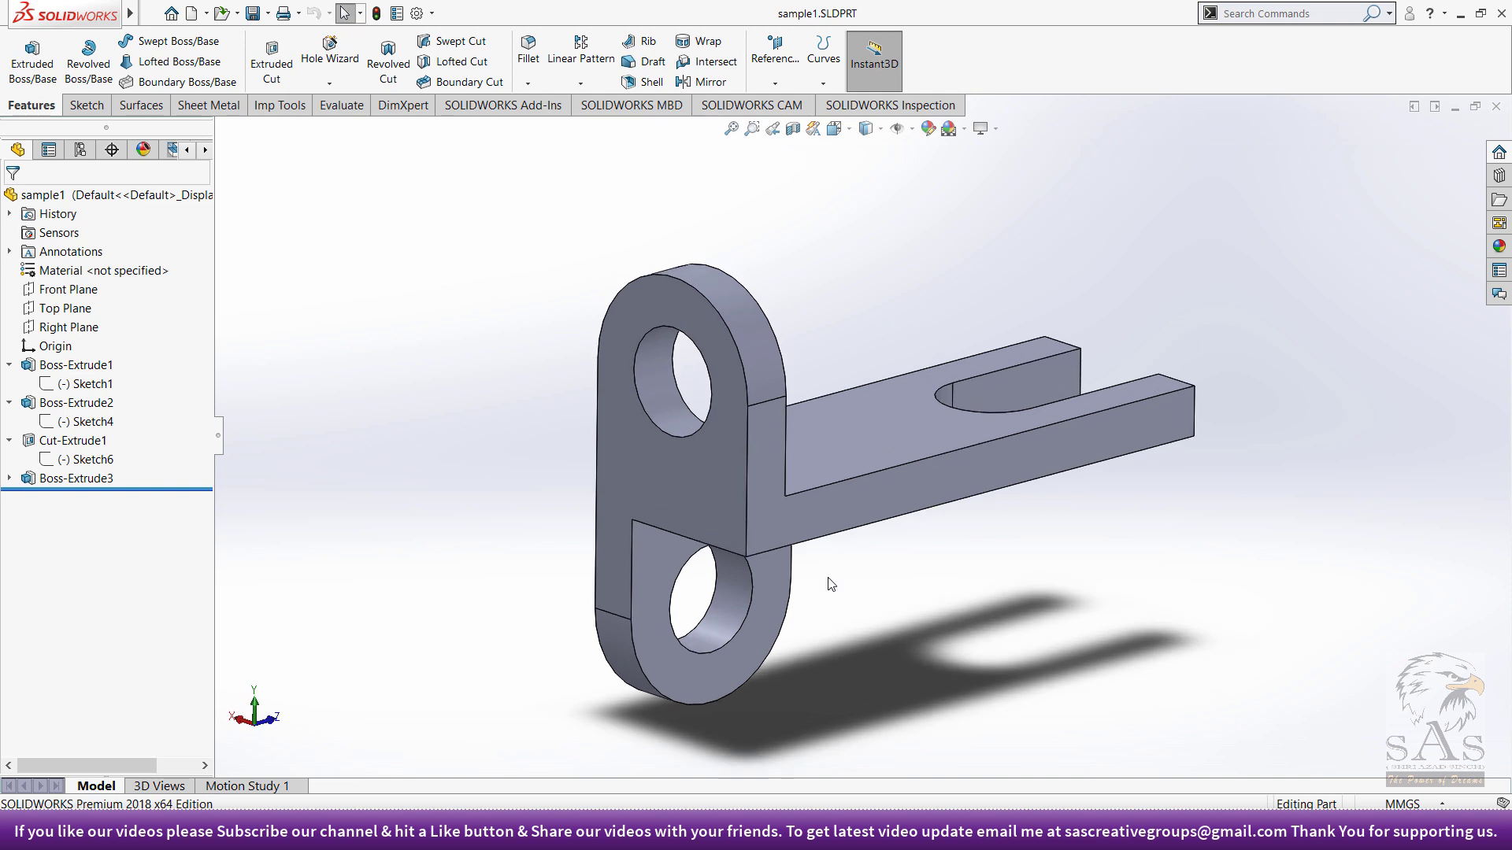
- Turn the bracket slightly about the vertical axis with Rotate About Scene Floor
right_click(1133, 486)
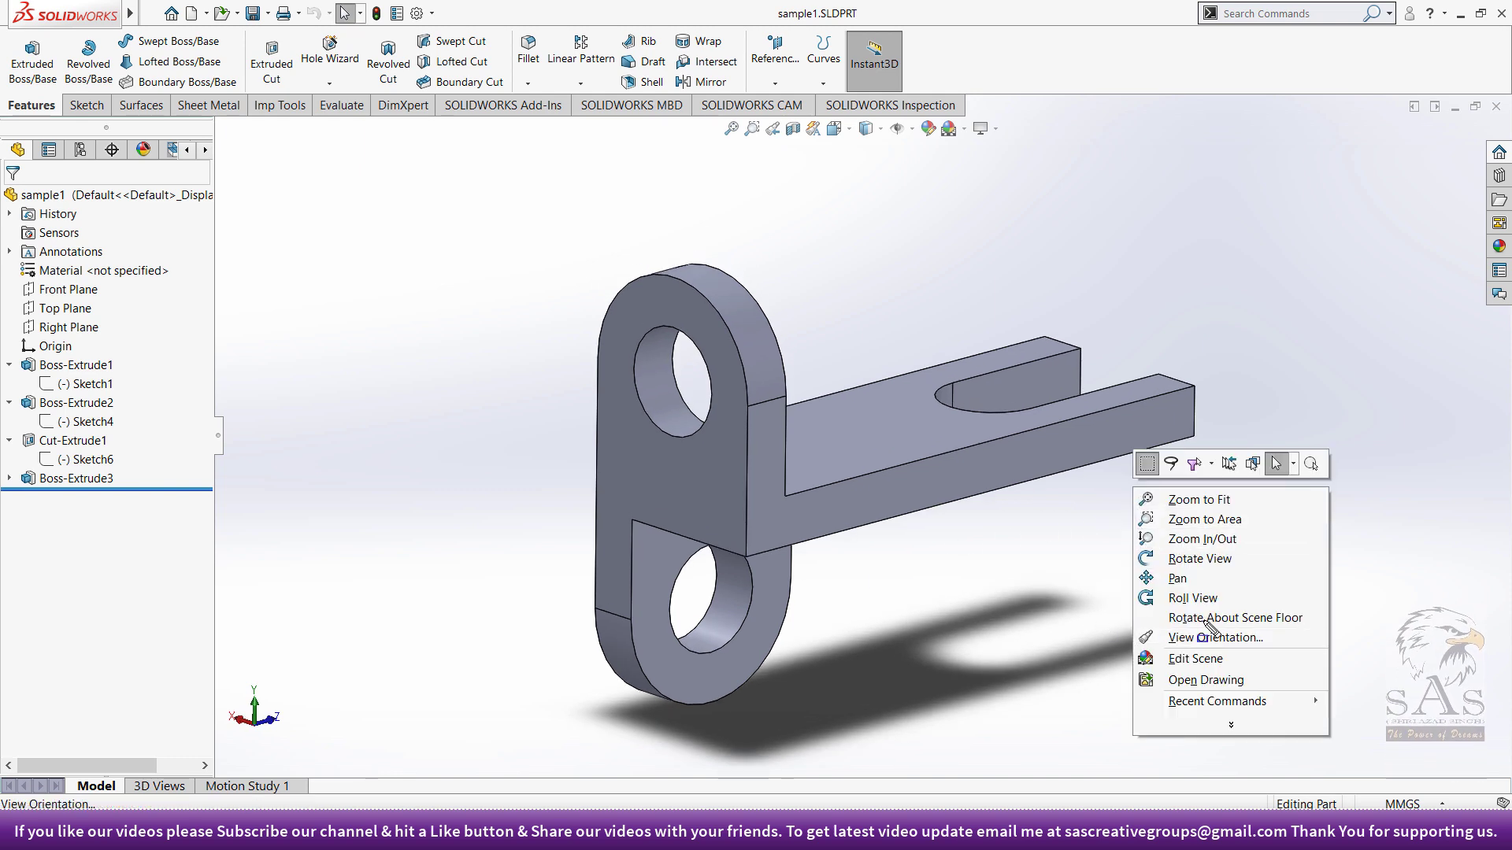
drag(1137, 599, 1325, 636)
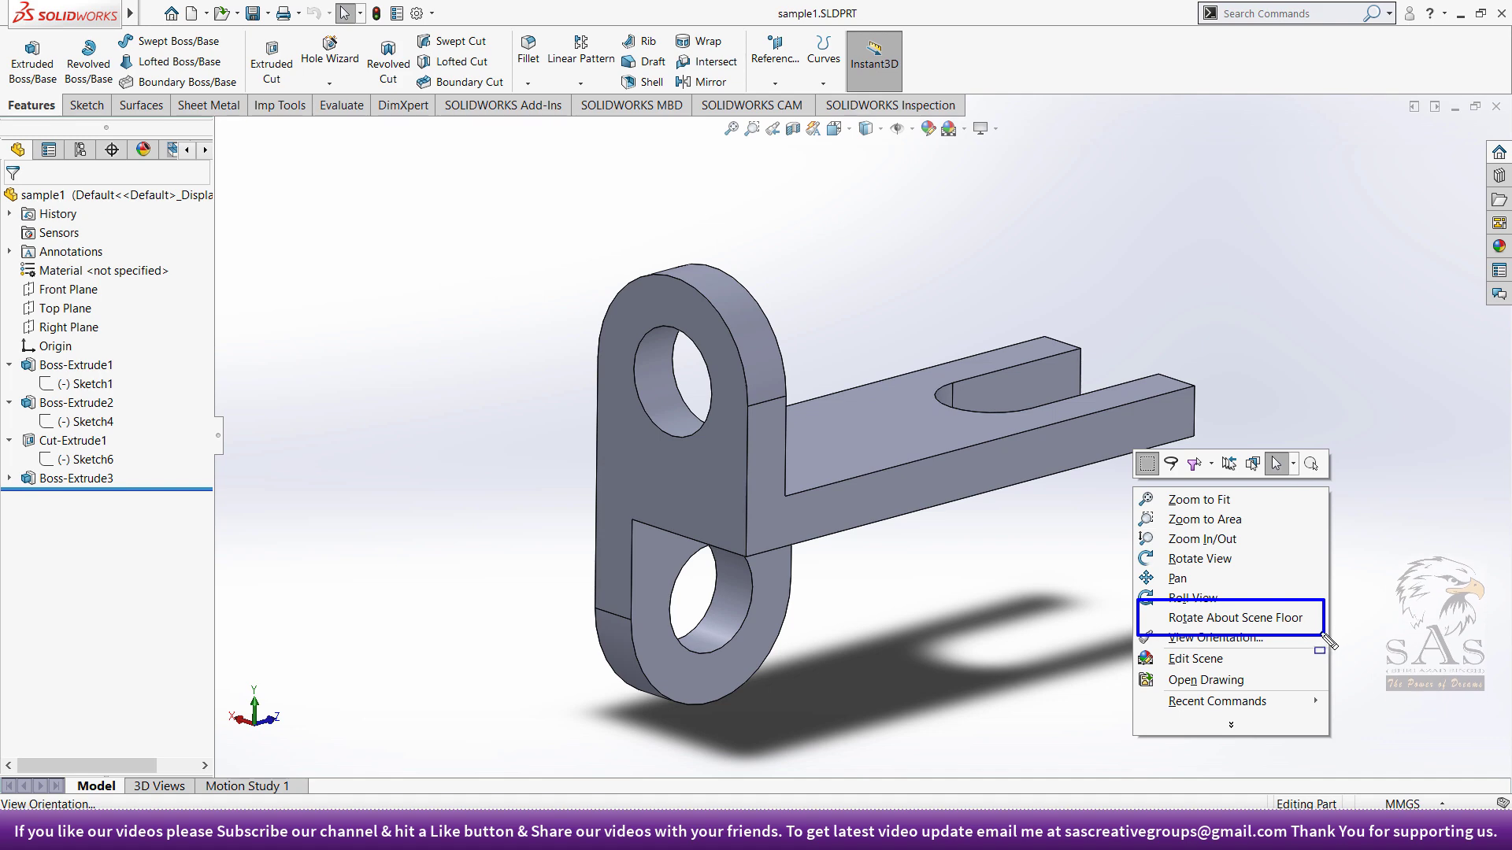
key(Escape)
click(1202, 618)
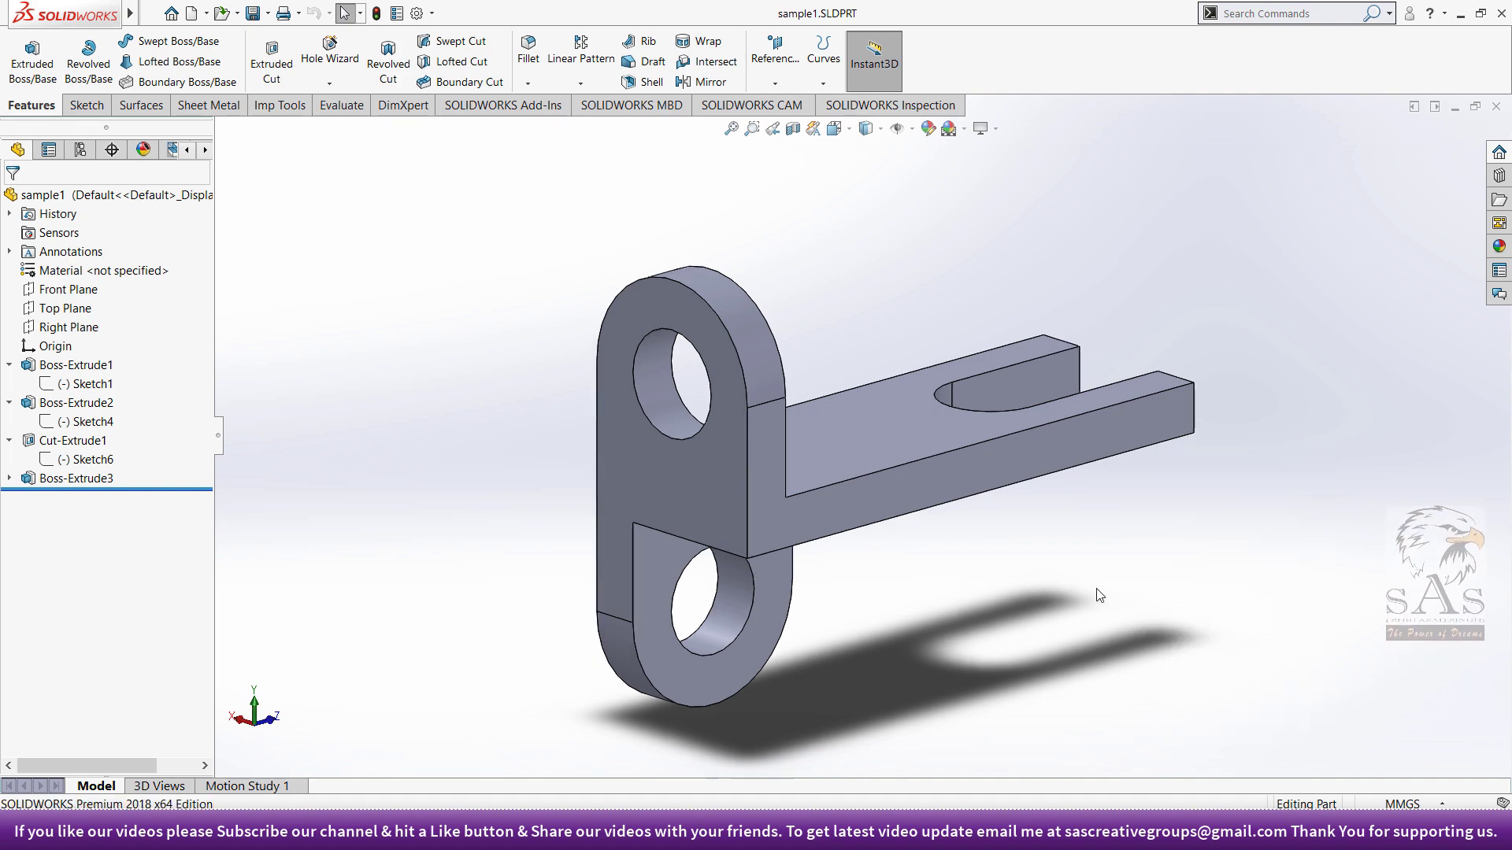
mouse_move(929, 554)
mouse_down()
mouse_move(956, 554)
mouse_move(749, 560)
mouse_move(459, 533)
mouse_move(866, 588)
mouse_move(959, 579)
mouse_up()
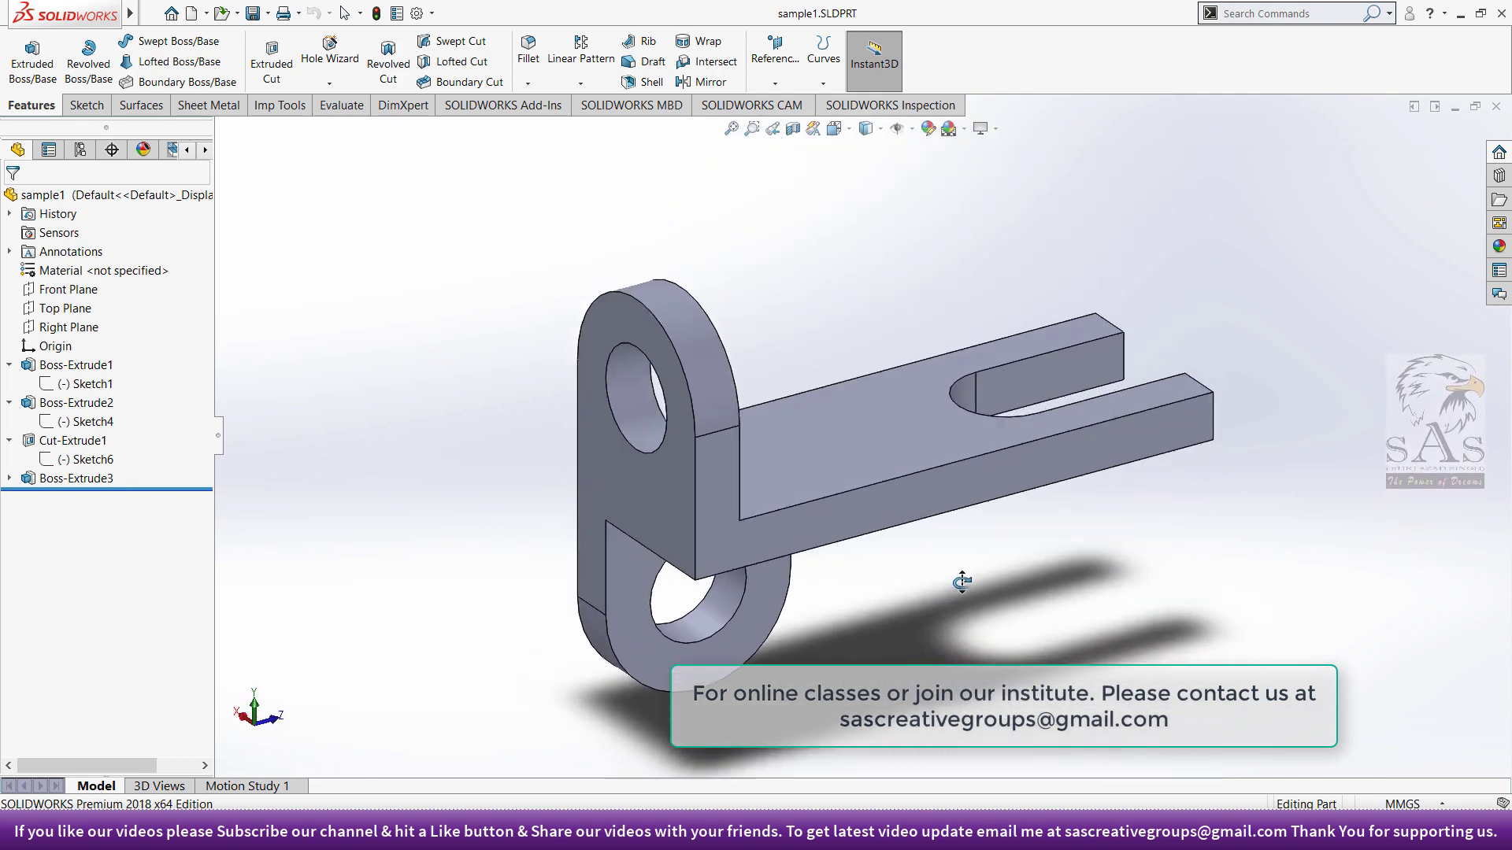
- Keep rotating about the scene floor until the slotted end faces the viewer, then zoom out slightly
right_click(1102, 496)
click(1118, 630)
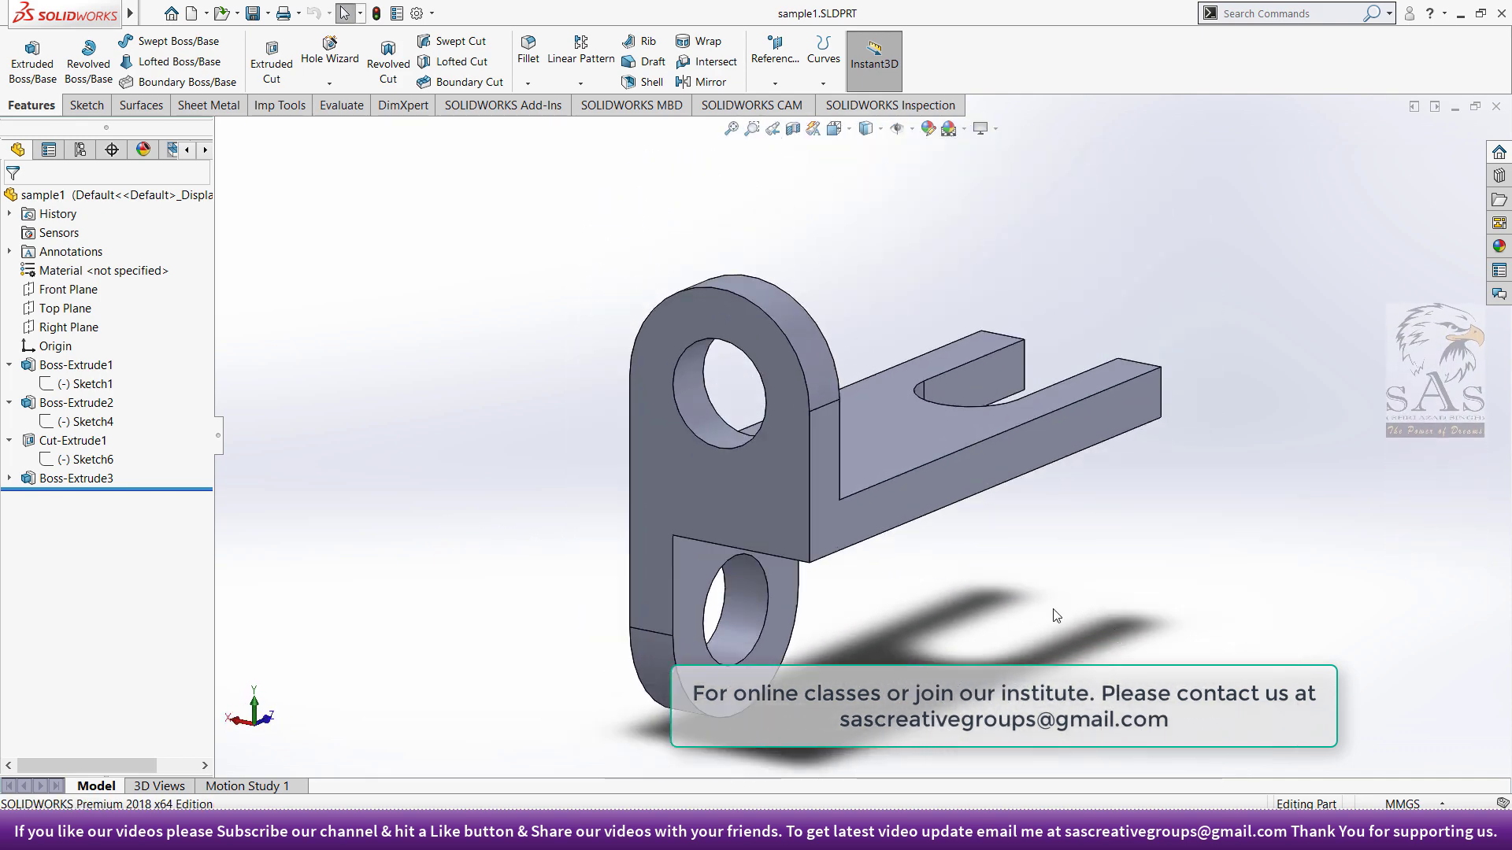
mouse_move(1030, 549)
mouse_down()
mouse_move(841, 564)
mouse_move(942, 567)
mouse_move(1029, 537)
mouse_up()
right_click(1159, 488)
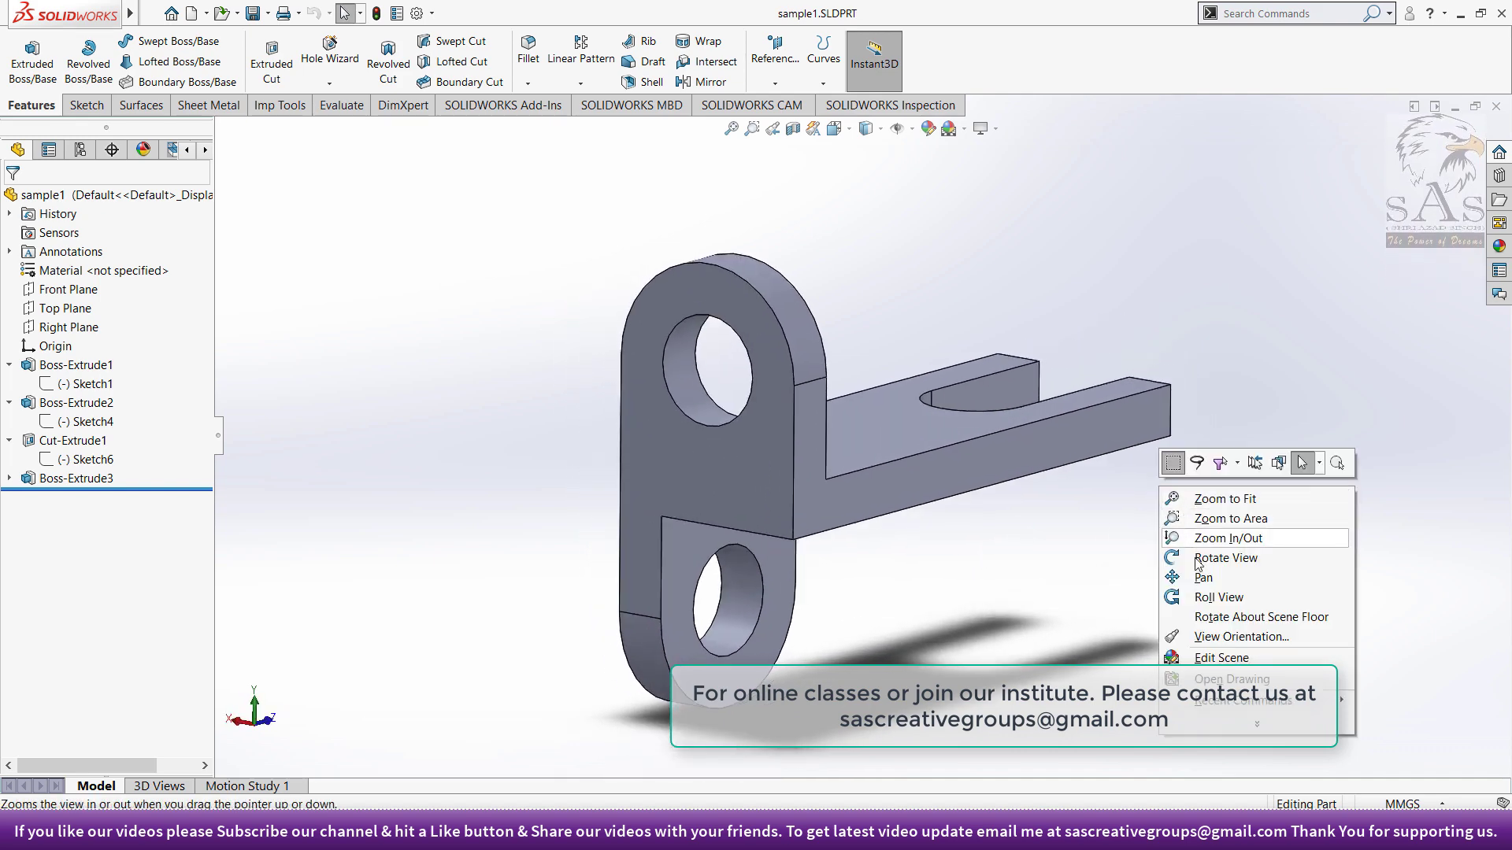
click(1229, 618)
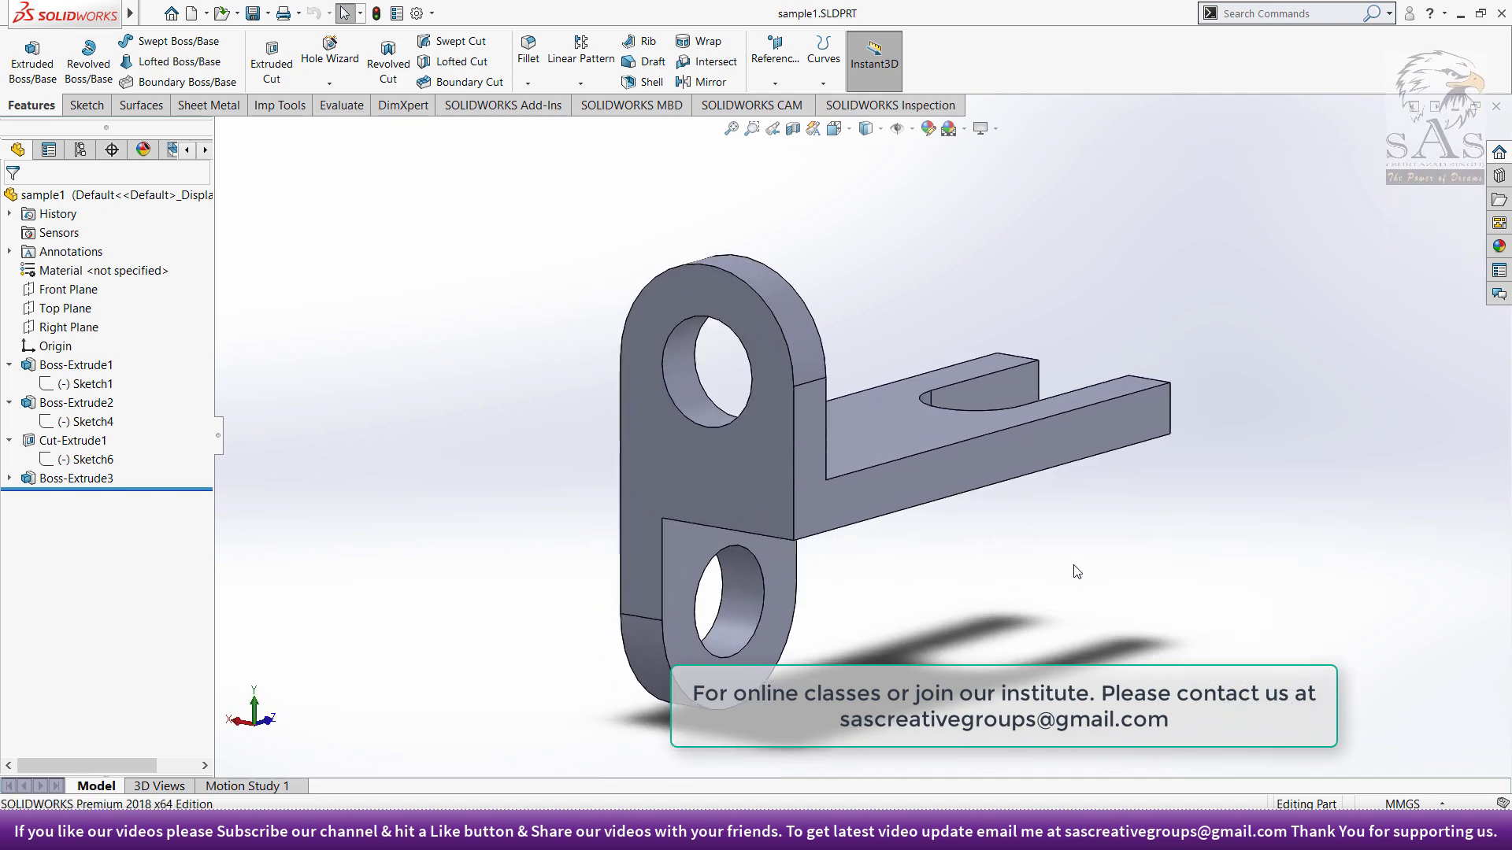
mouse_move(1073, 567)
mouse_down()
mouse_move(782, 572)
mouse_move(628, 556)
mouse_move(1278, 569)
mouse_move(1029, 590)
mouse_move(1038, 626)
mouse_up()
key(Escape)
scroll(1131, 538, down, 1)
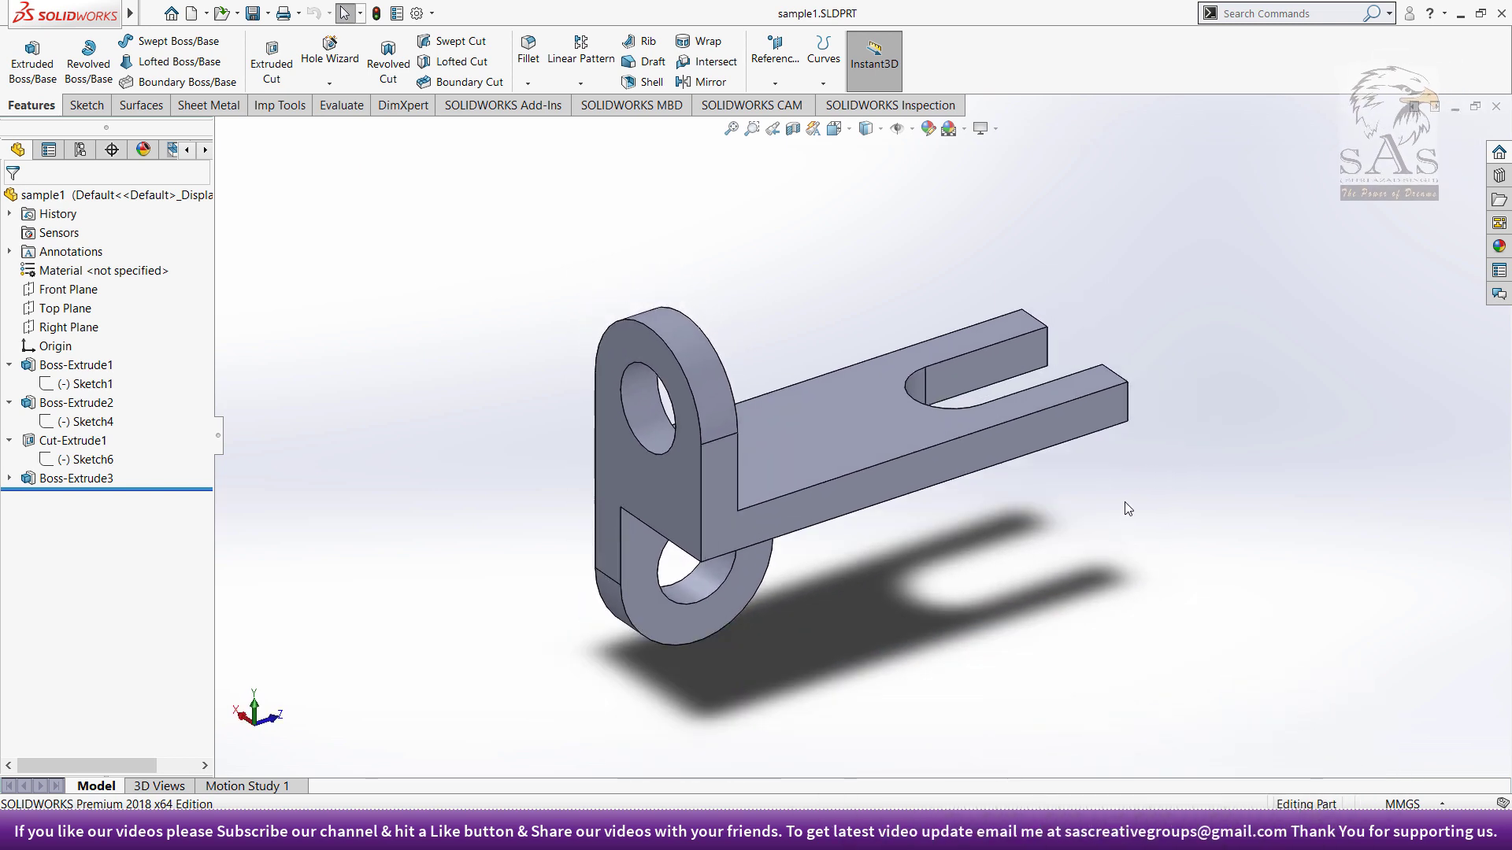
- Roll the bracket slightly within the screen plane using Roll View, then exit the mode
right_click(1127, 508)
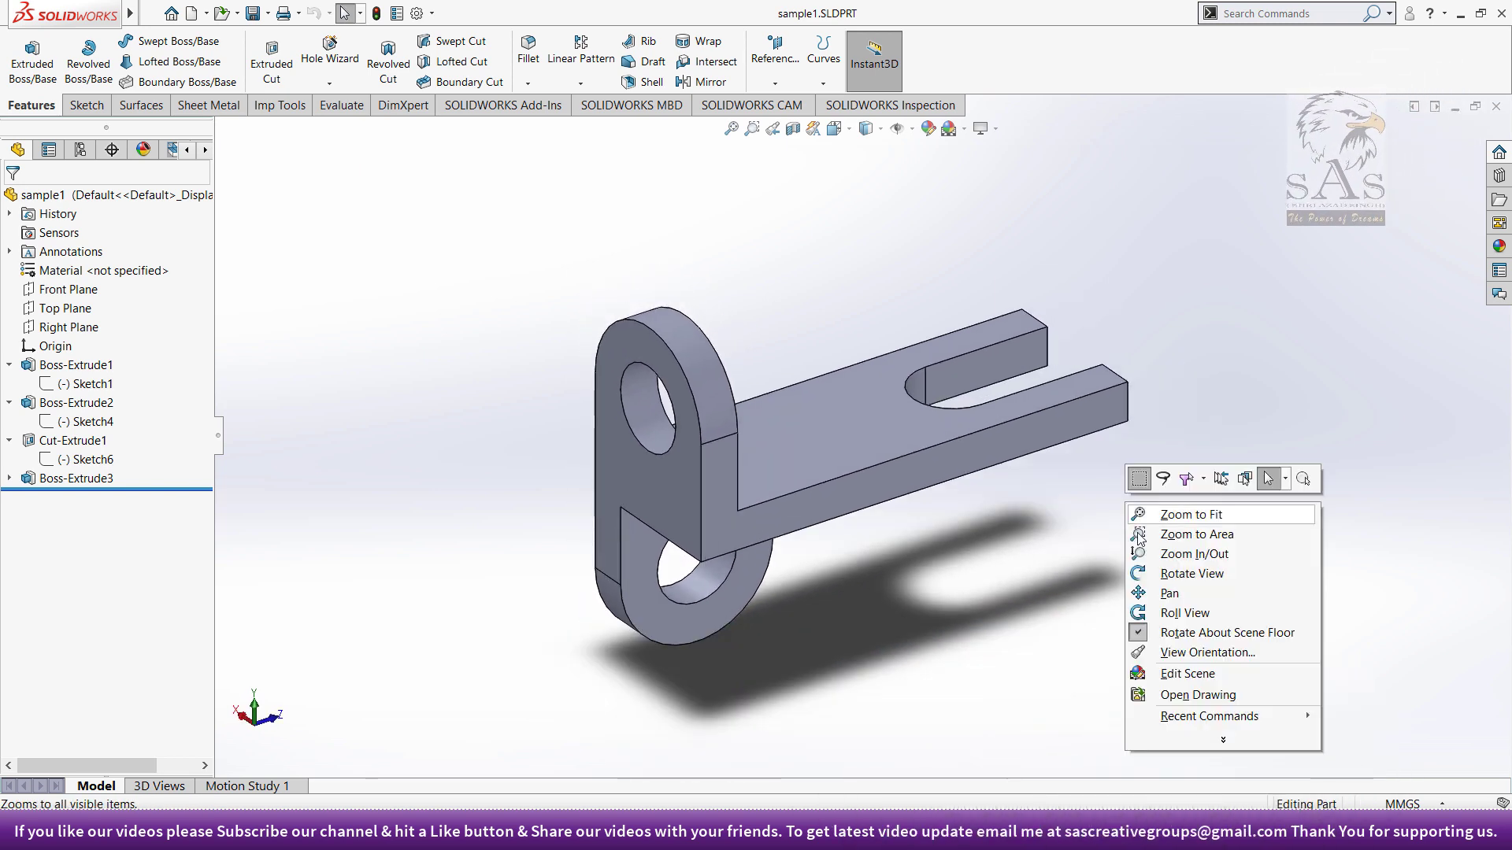
click(1173, 613)
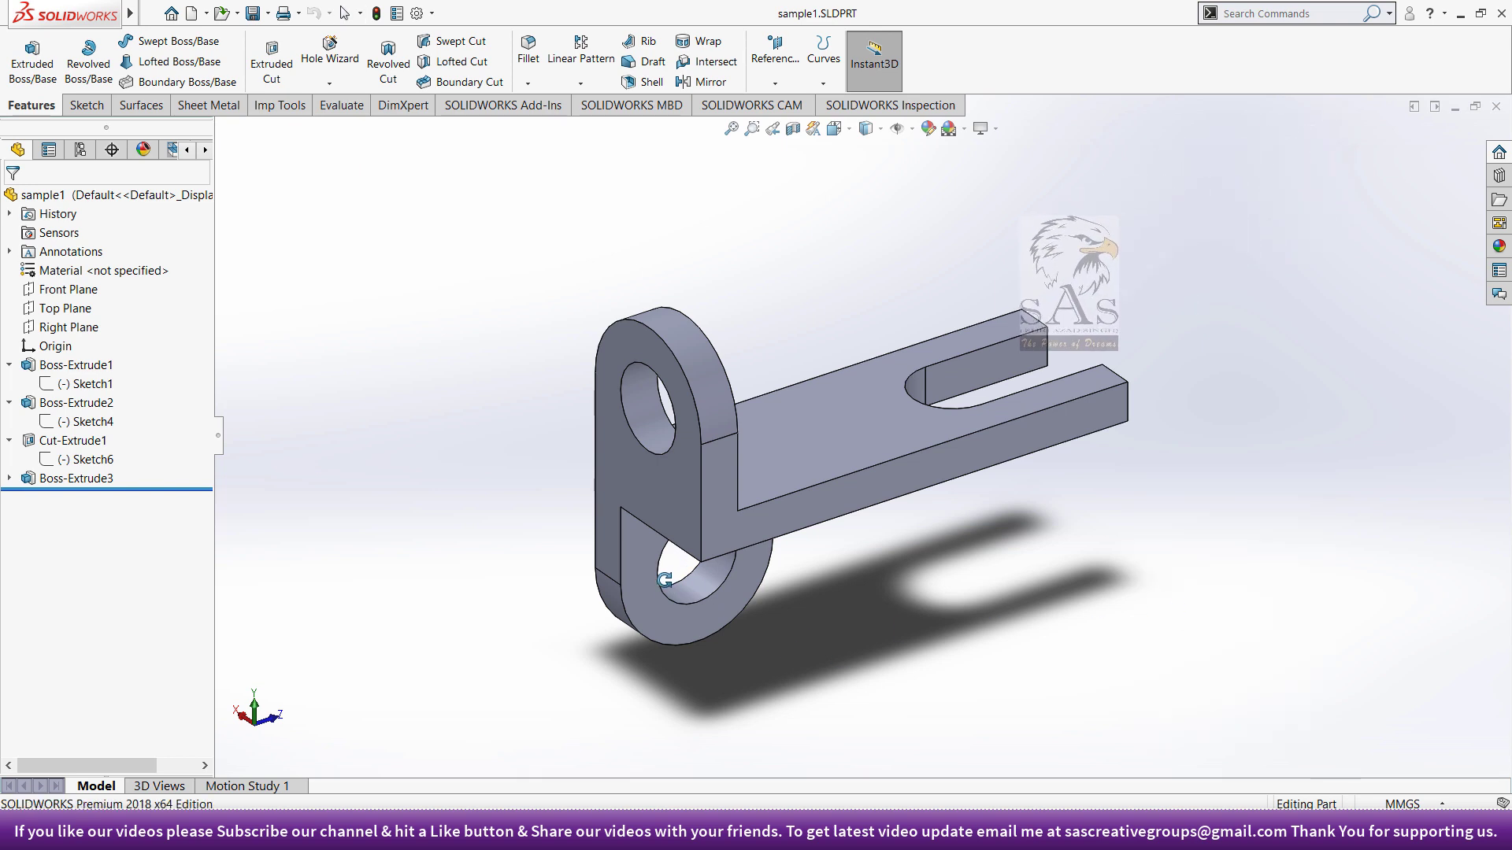
mouse_move(682, 594)
mouse_down()
mouse_move(697, 570)
mouse_move(665, 594)
mouse_up()
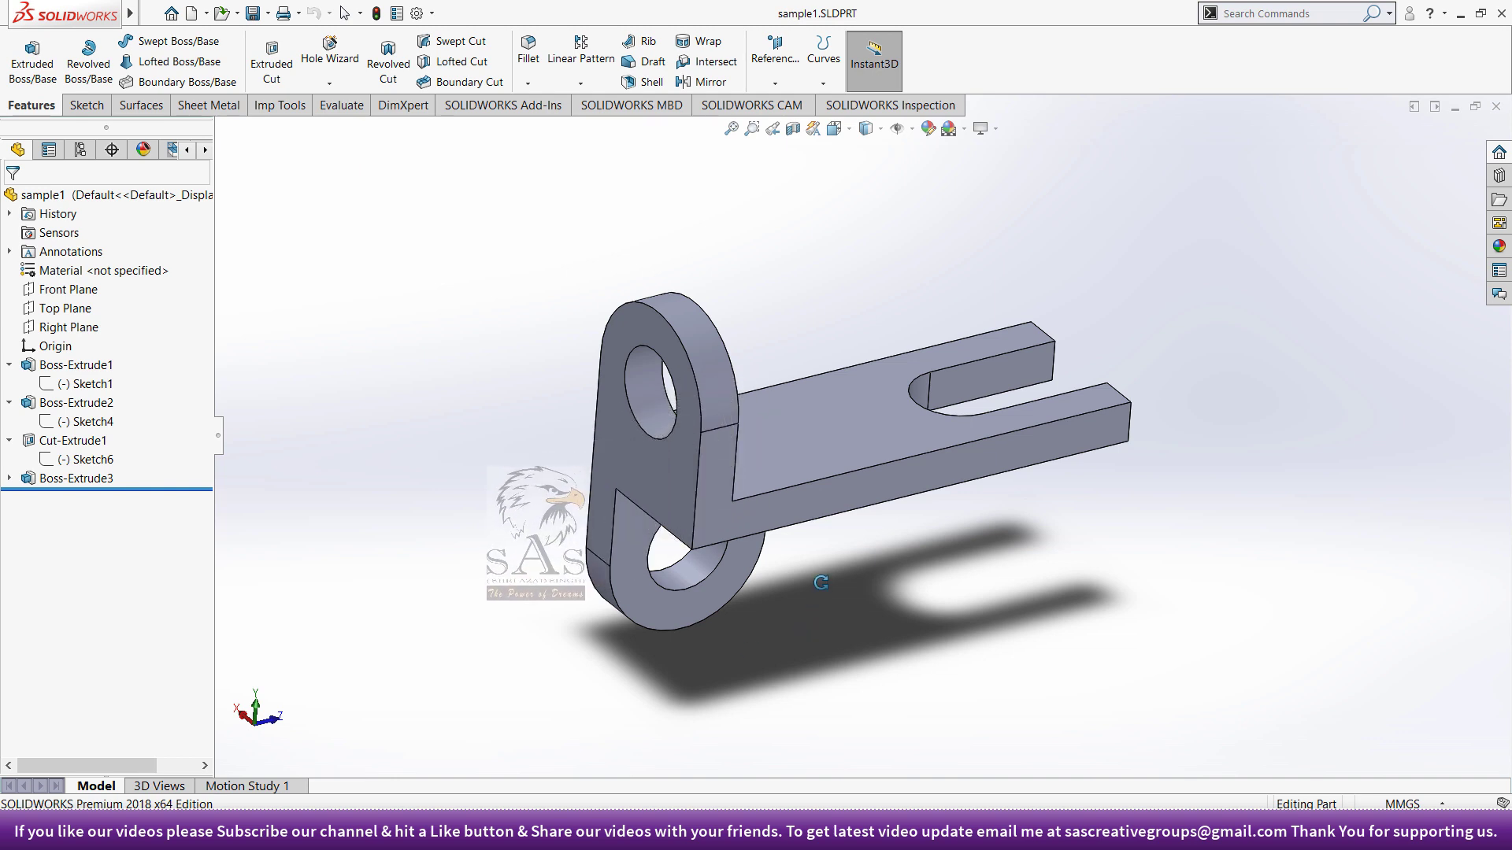
key(Escape)
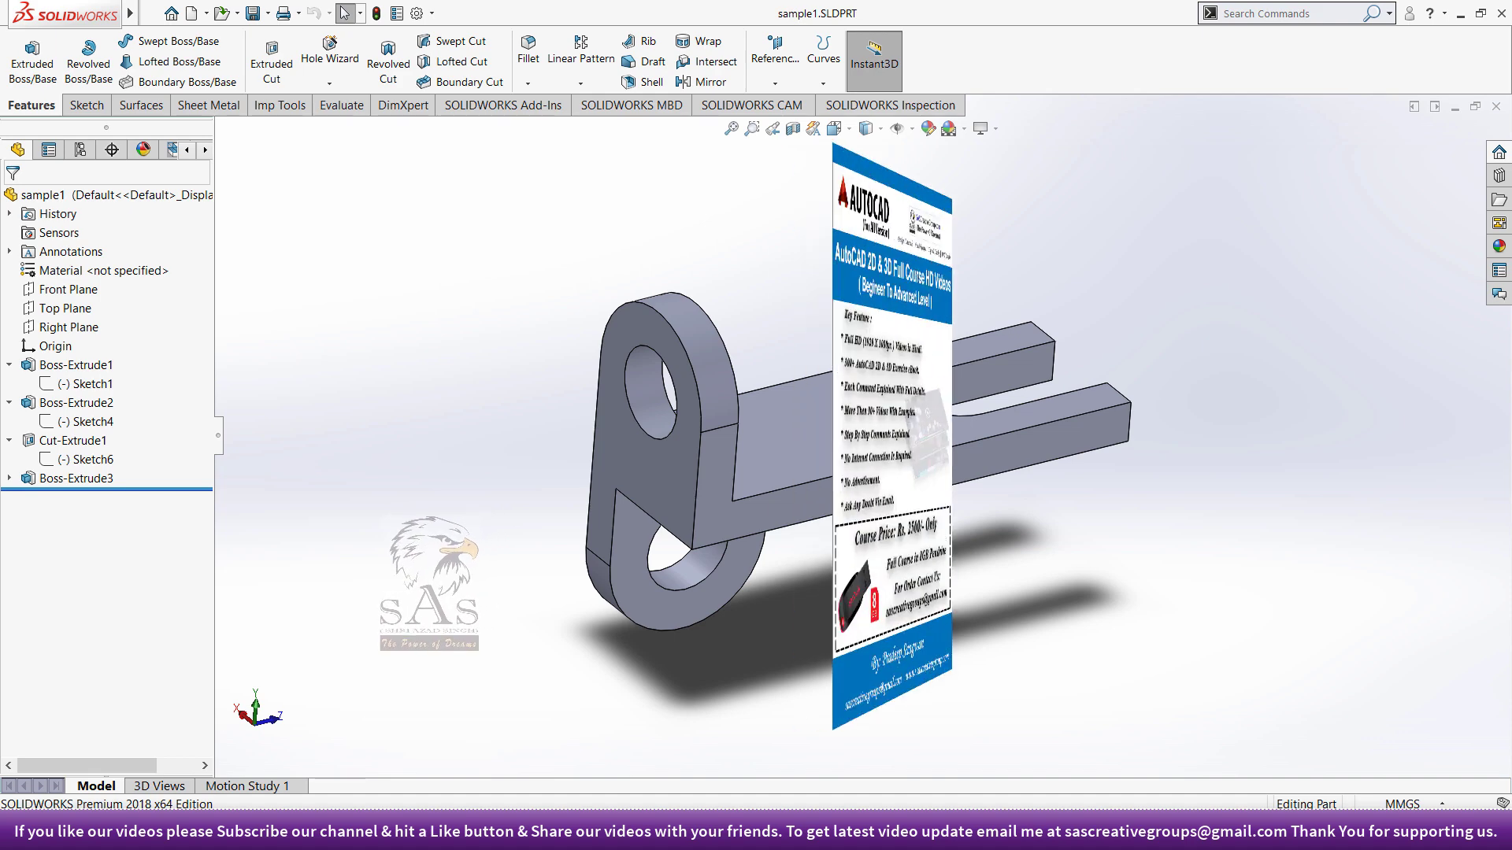